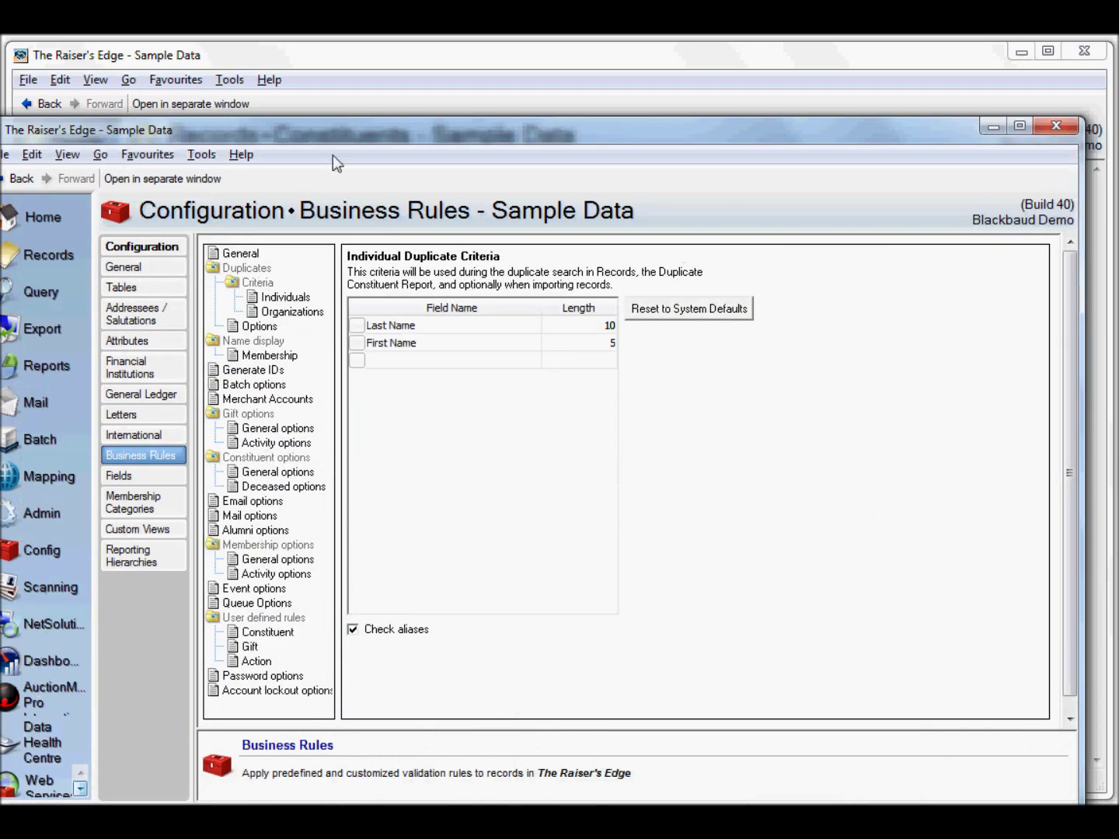
- Review the individual duplicate criteria (Last Name 10, First Name 5) without adding a field
drag(336, 129, 363, 60)
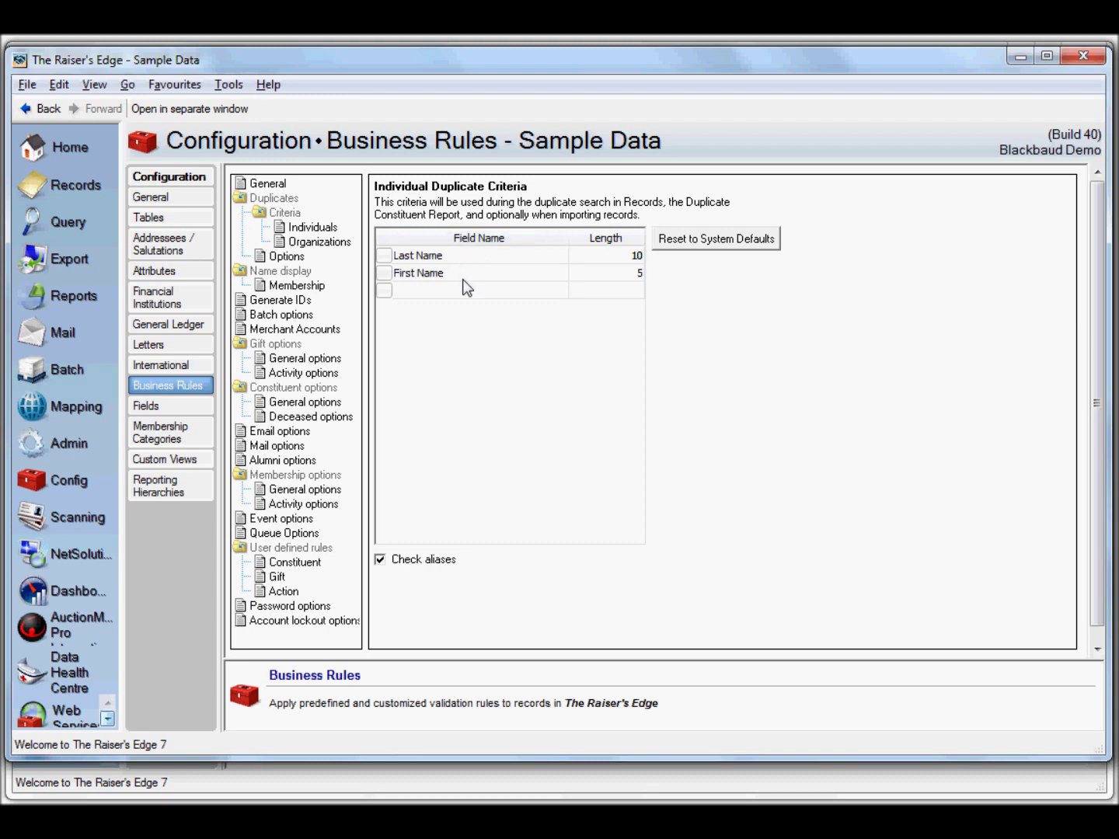
click(539, 291)
click(559, 290)
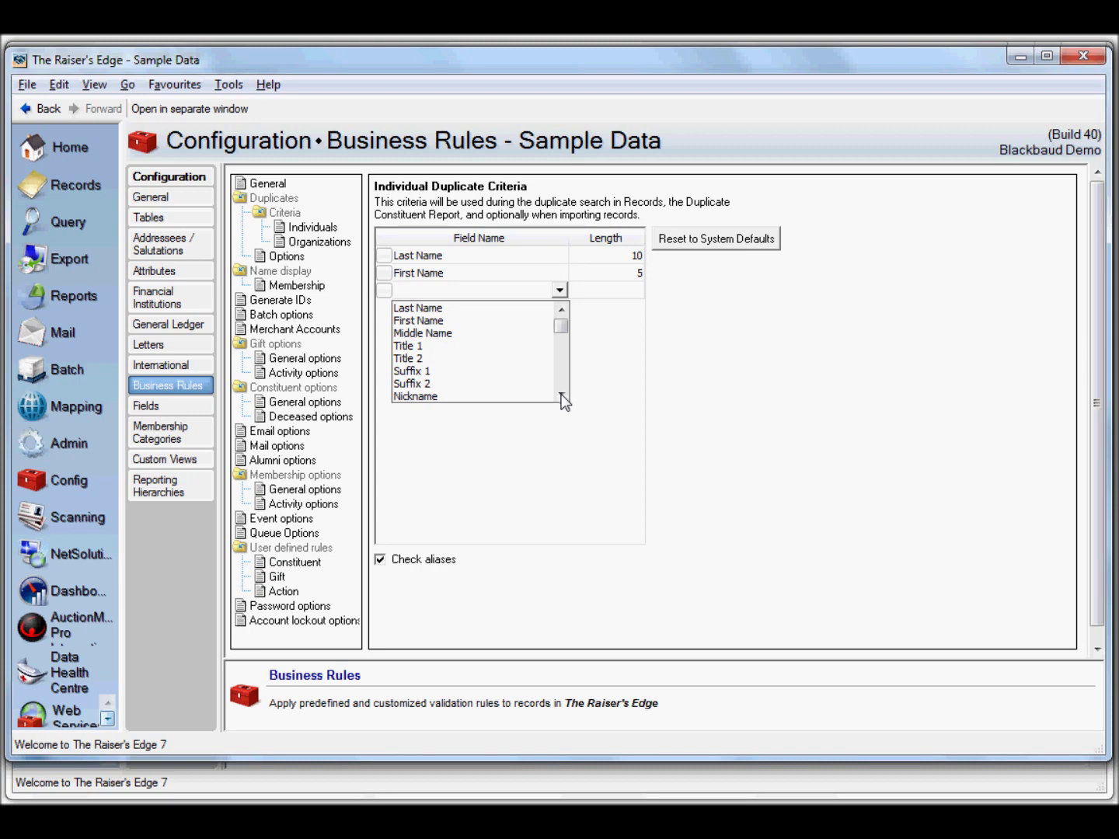
click(749, 397)
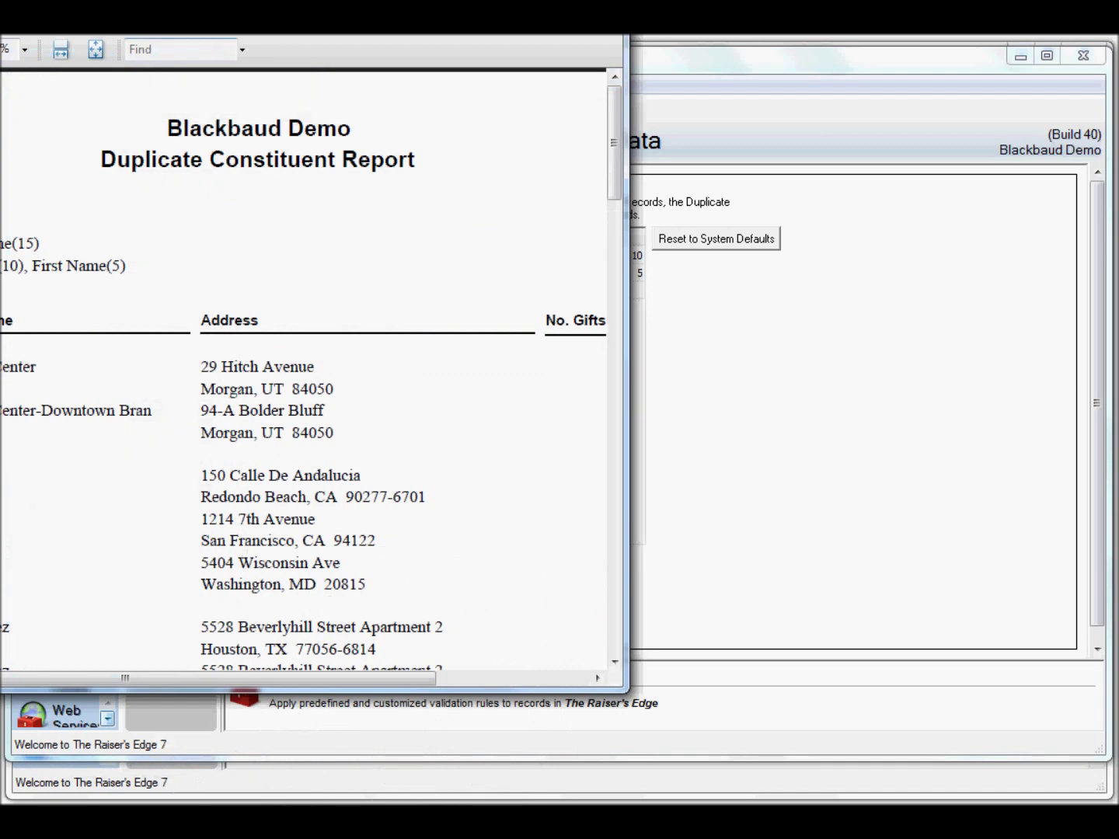
- Bring The Brays query results, four constituent records, fully into view
drag(172, 35, 617, 57)
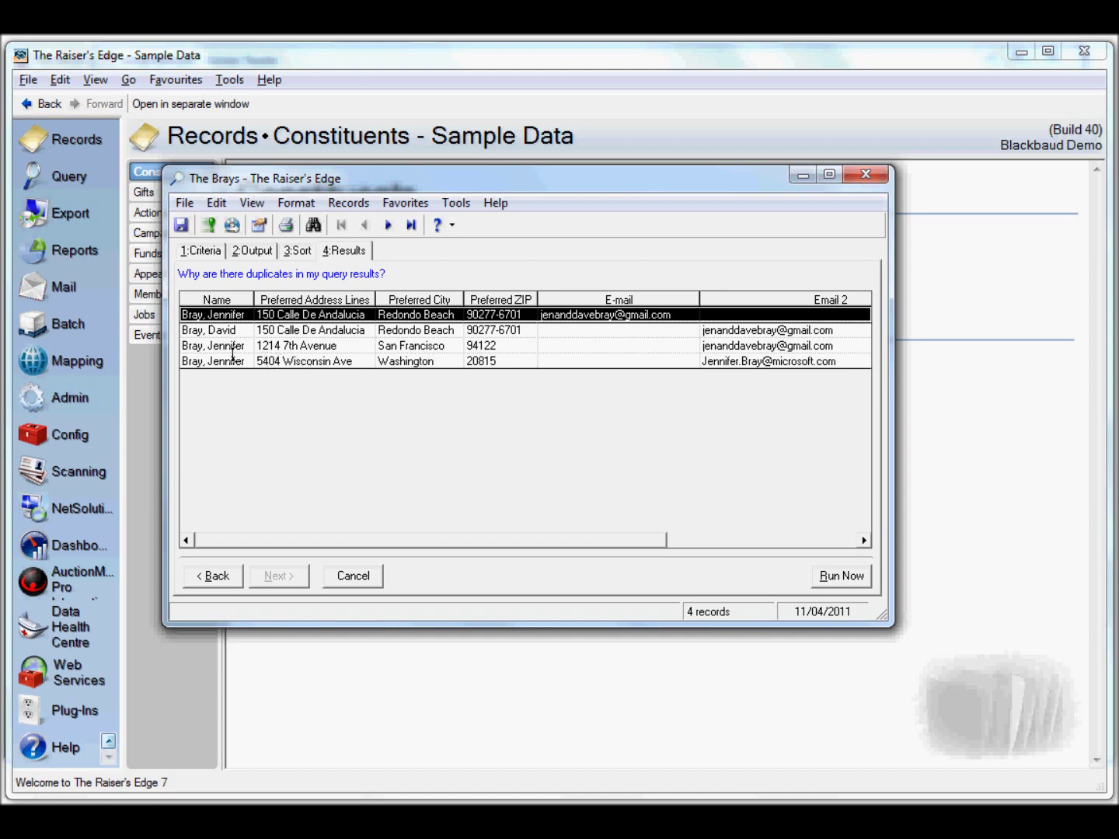
- Compare the San Francisco record with the two Redondo Beach records at the same address
click(224, 347)
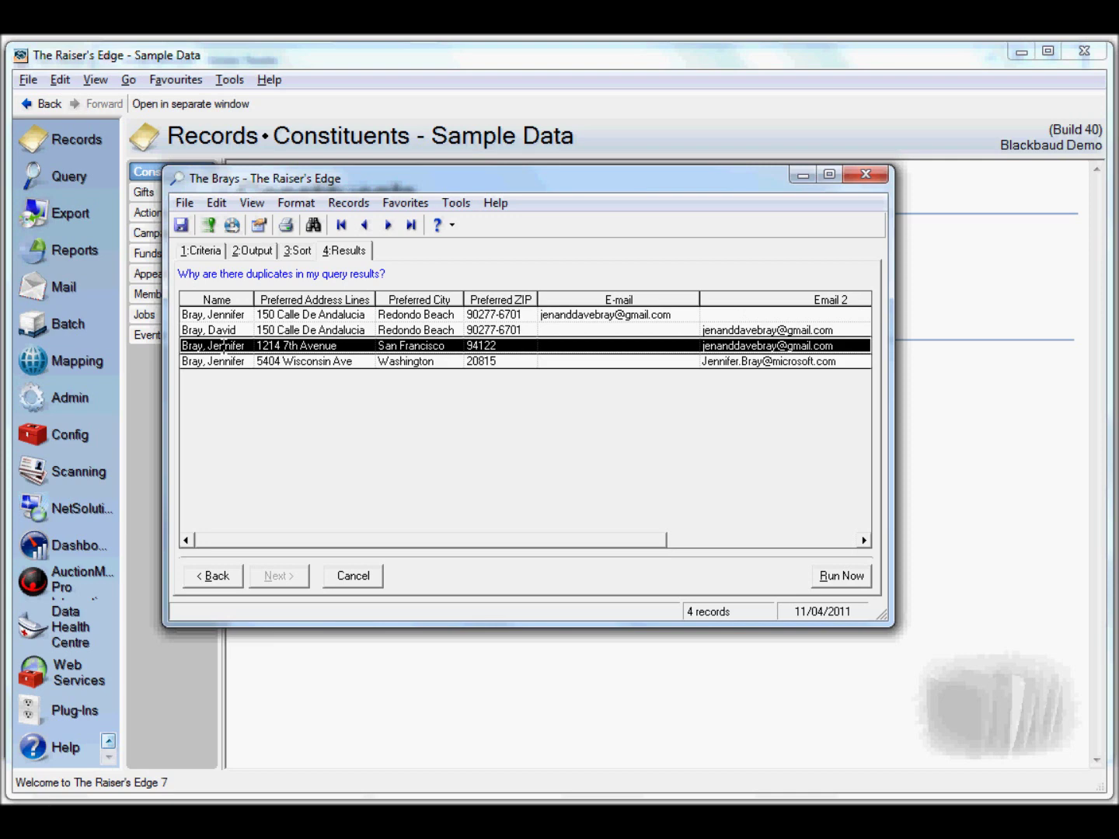
click(238, 314)
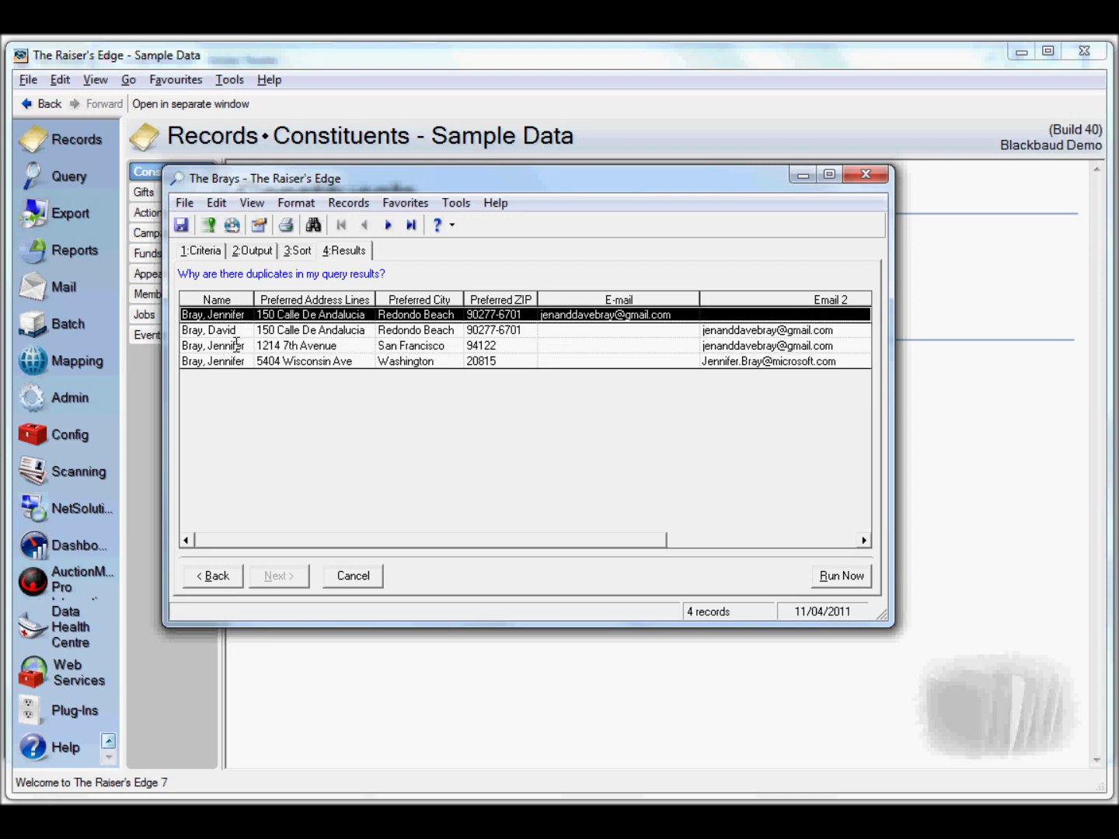
click(281, 330)
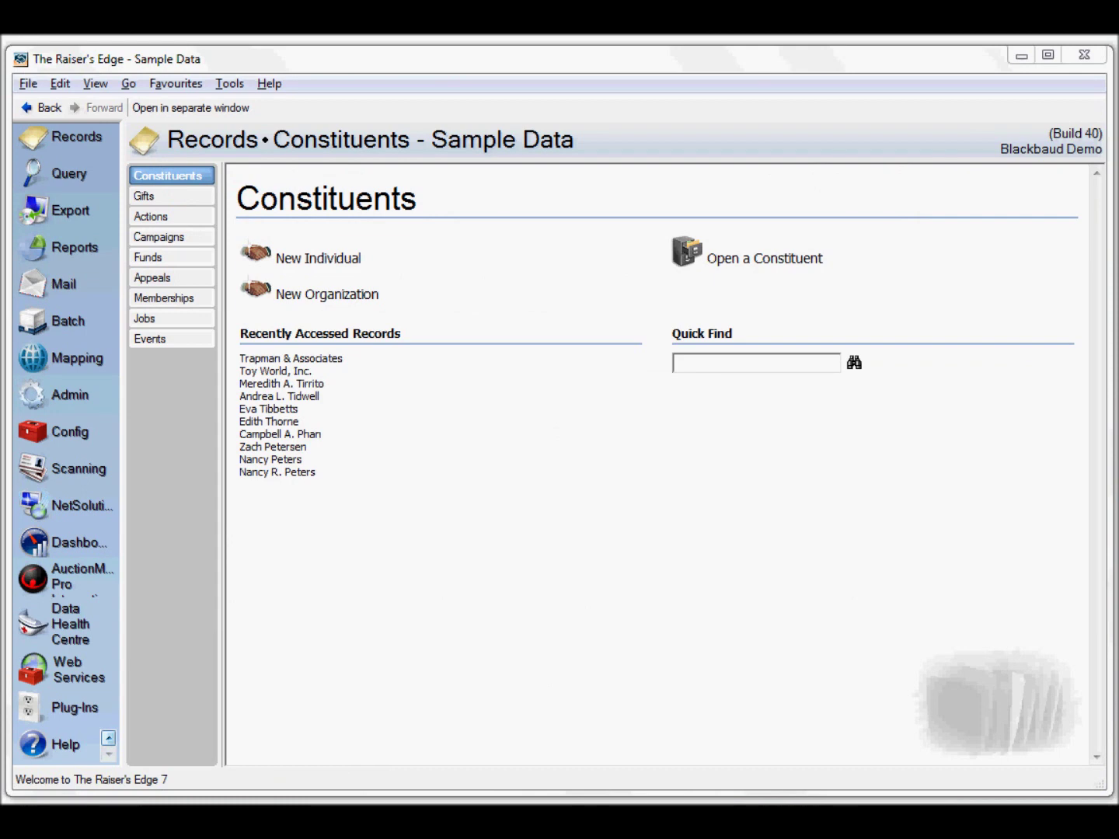
- Launch The Mergician from the Plug-Ins page and begin creating a merge file
click(71, 707)
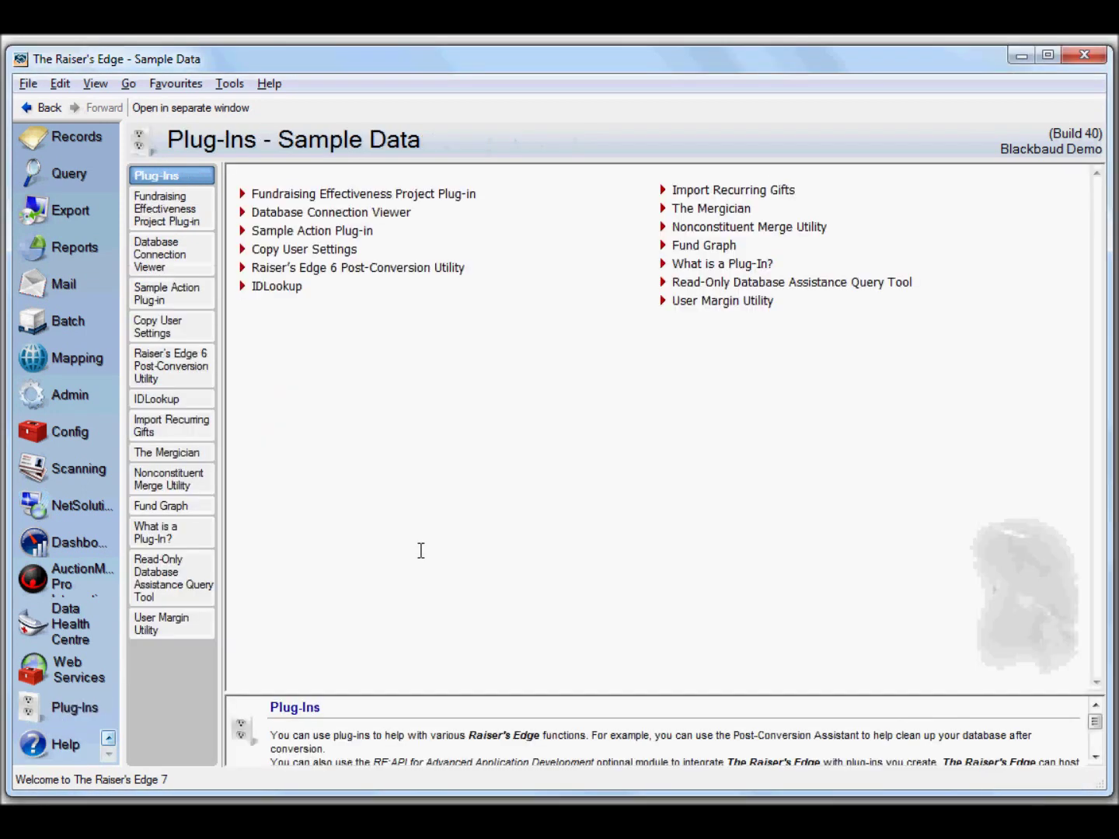
click(710, 209)
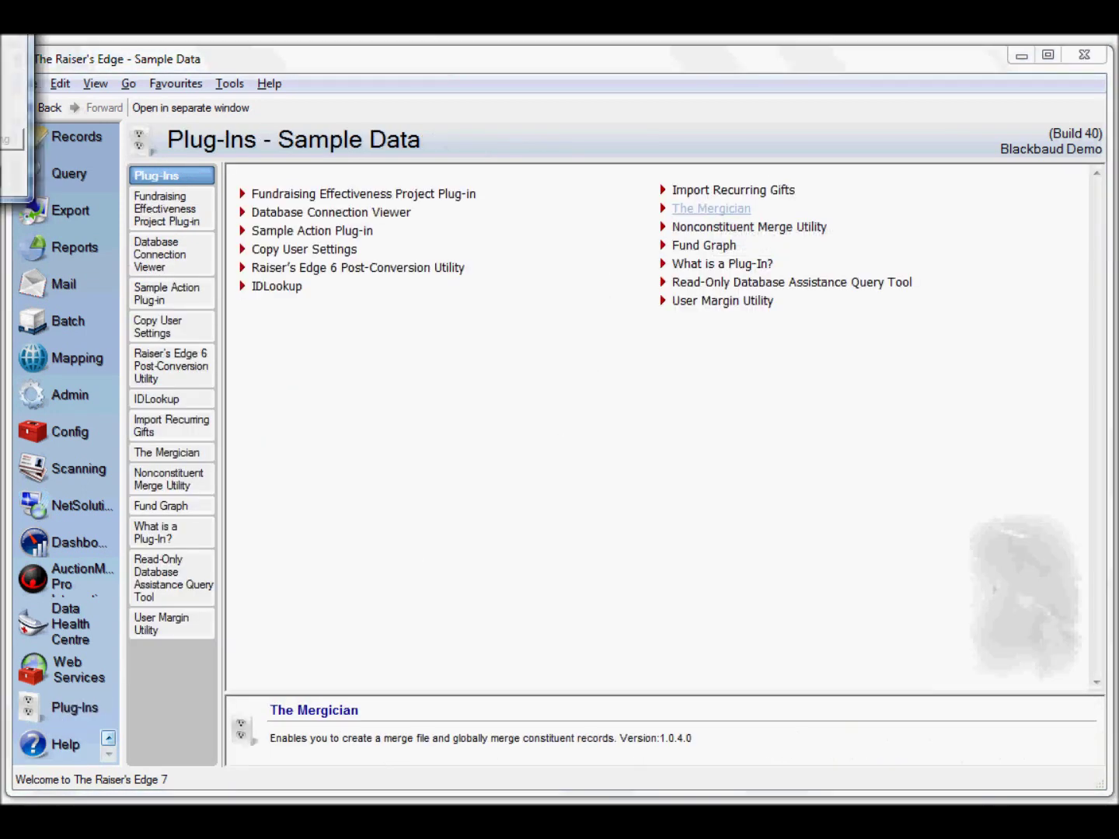
drag(422, 440, 451, 353)
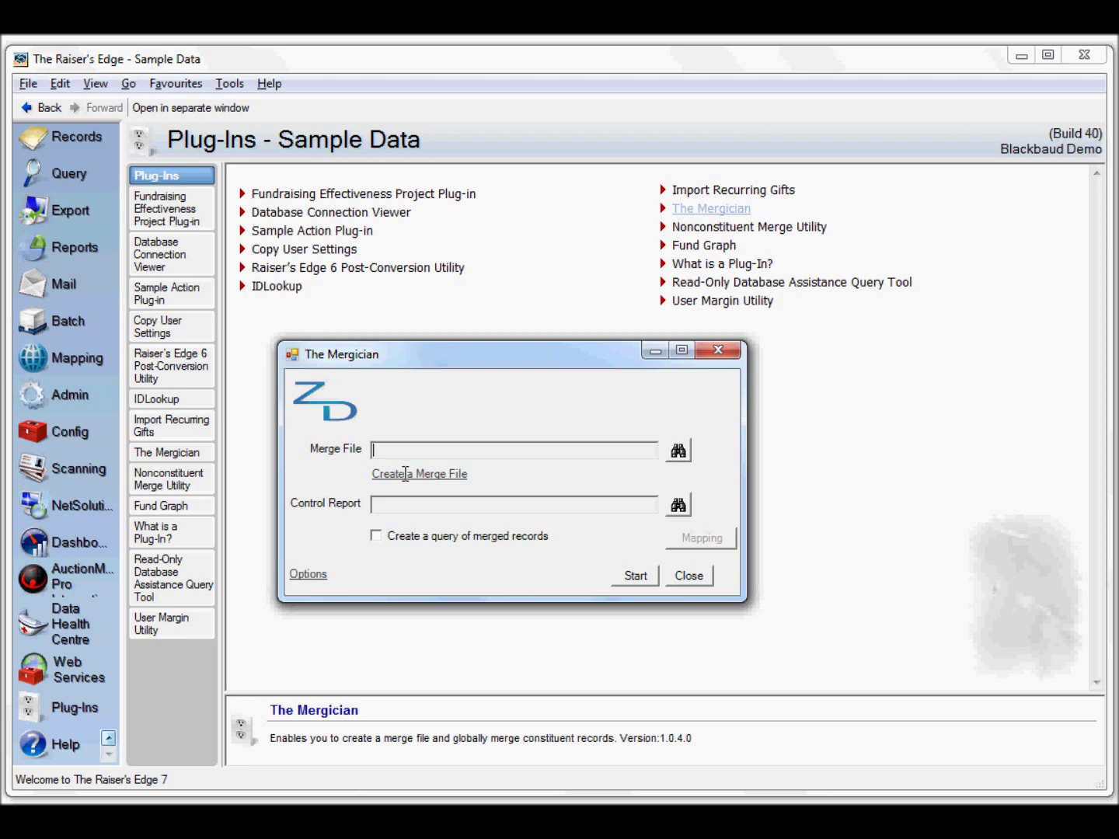
click(401, 472)
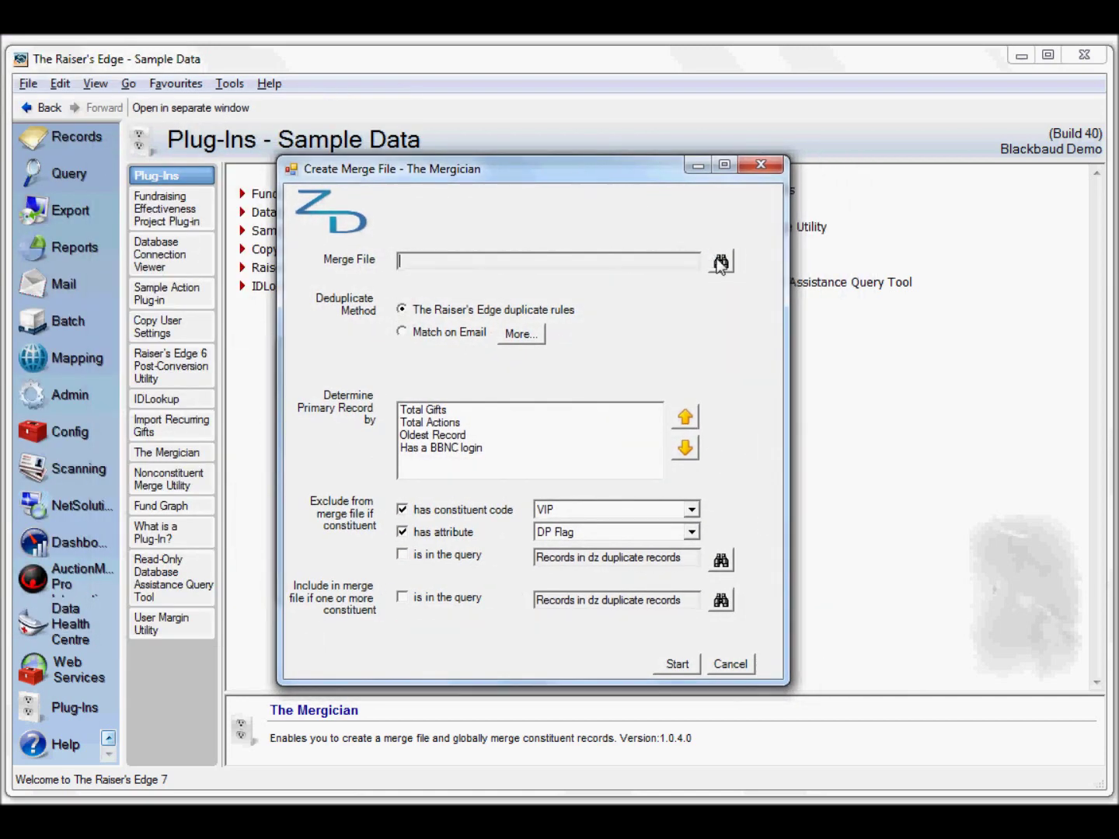
- Set the merge file to merge.xlsx on the Desktop, overwriting the existing file
click(721, 263)
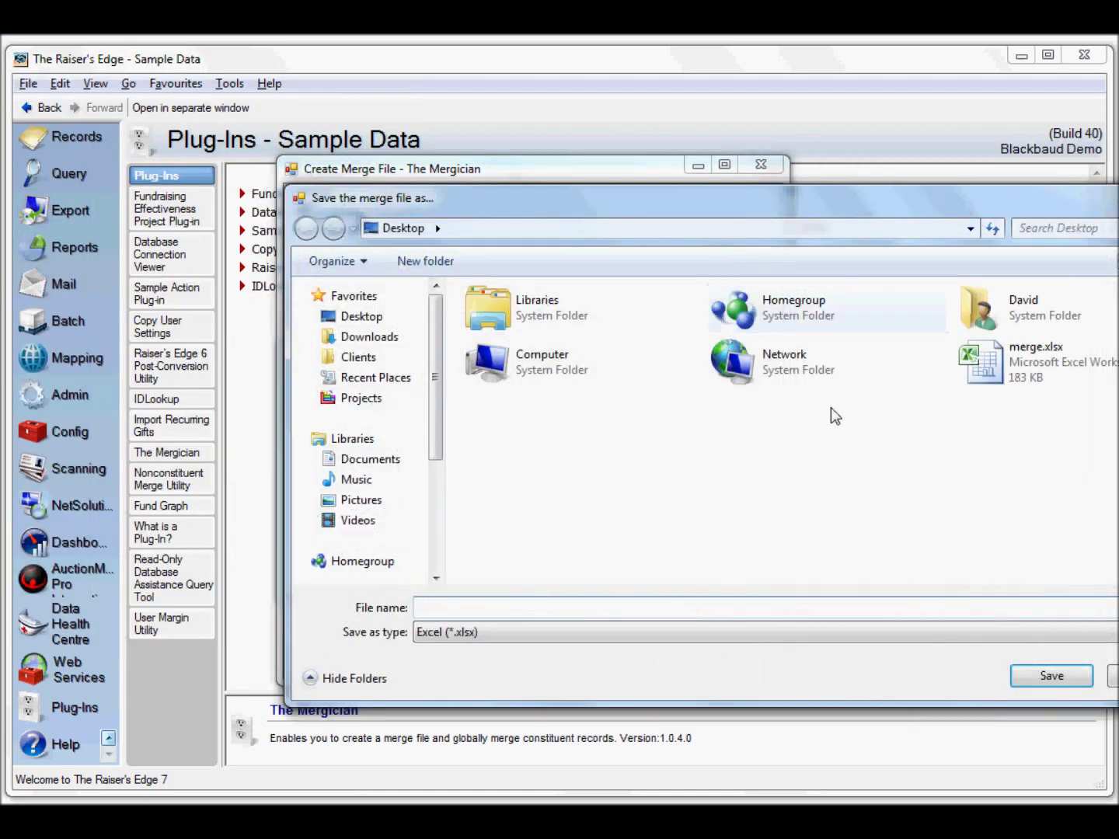
click(1029, 353)
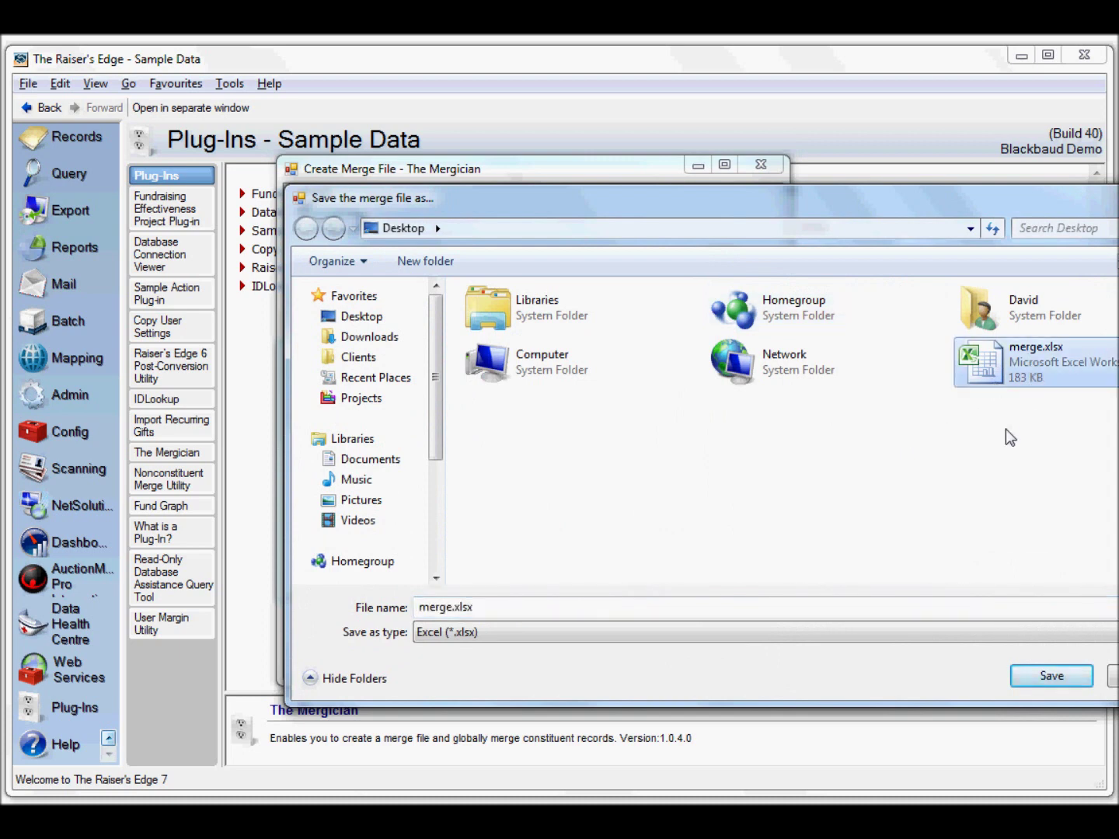
click(1057, 672)
click(512, 423)
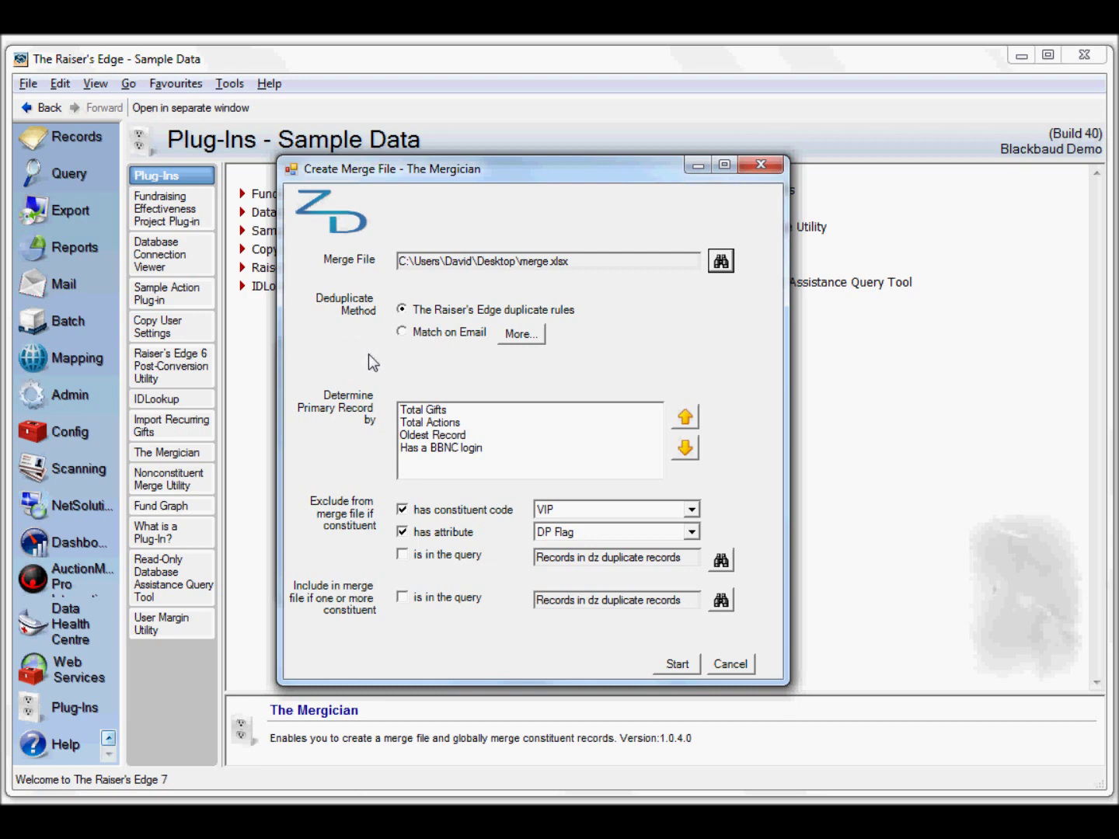
- Match duplicates on e-mail plus first name, and stop excluding DP Flag constituents
click(402, 332)
click(515, 333)
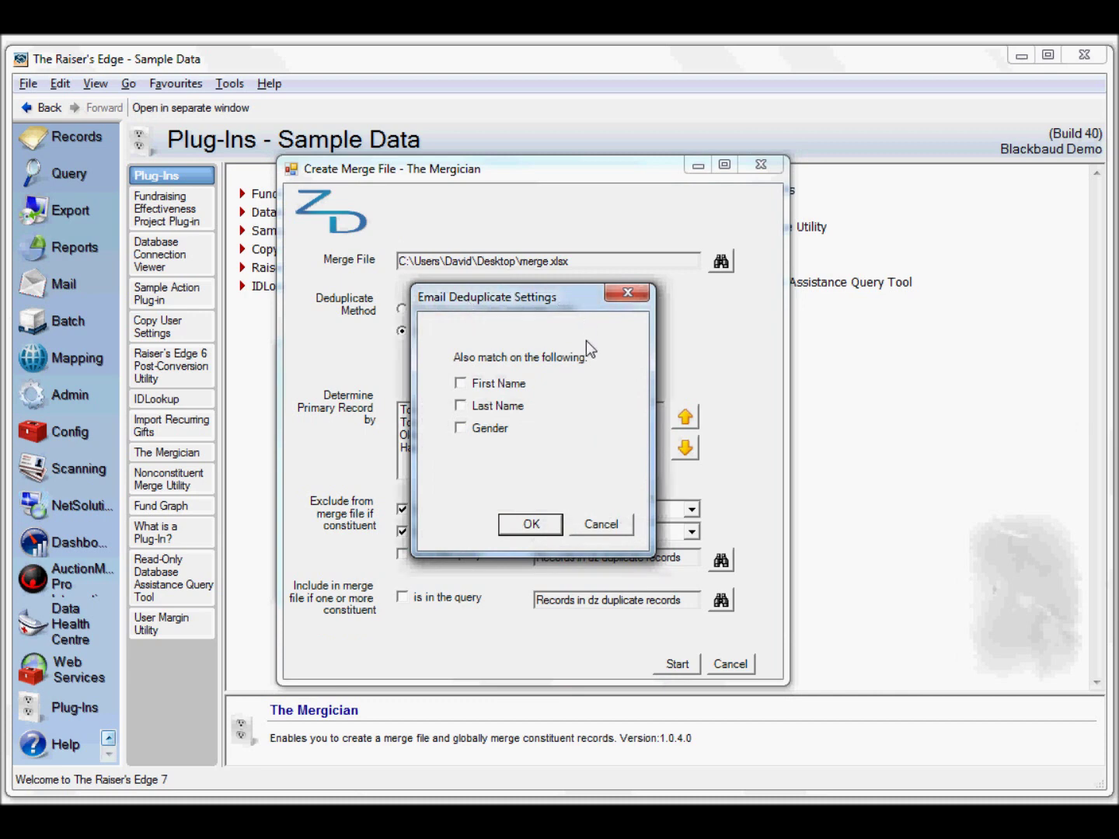
click(461, 384)
click(515, 521)
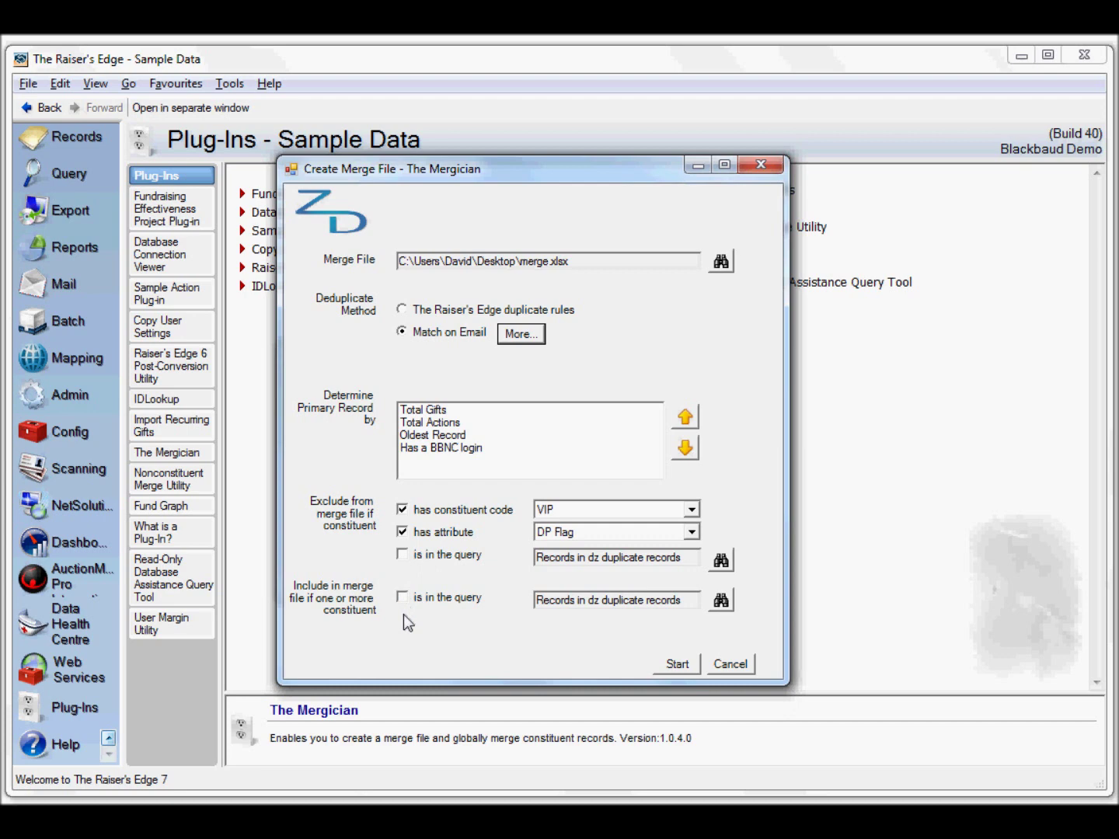
click(401, 533)
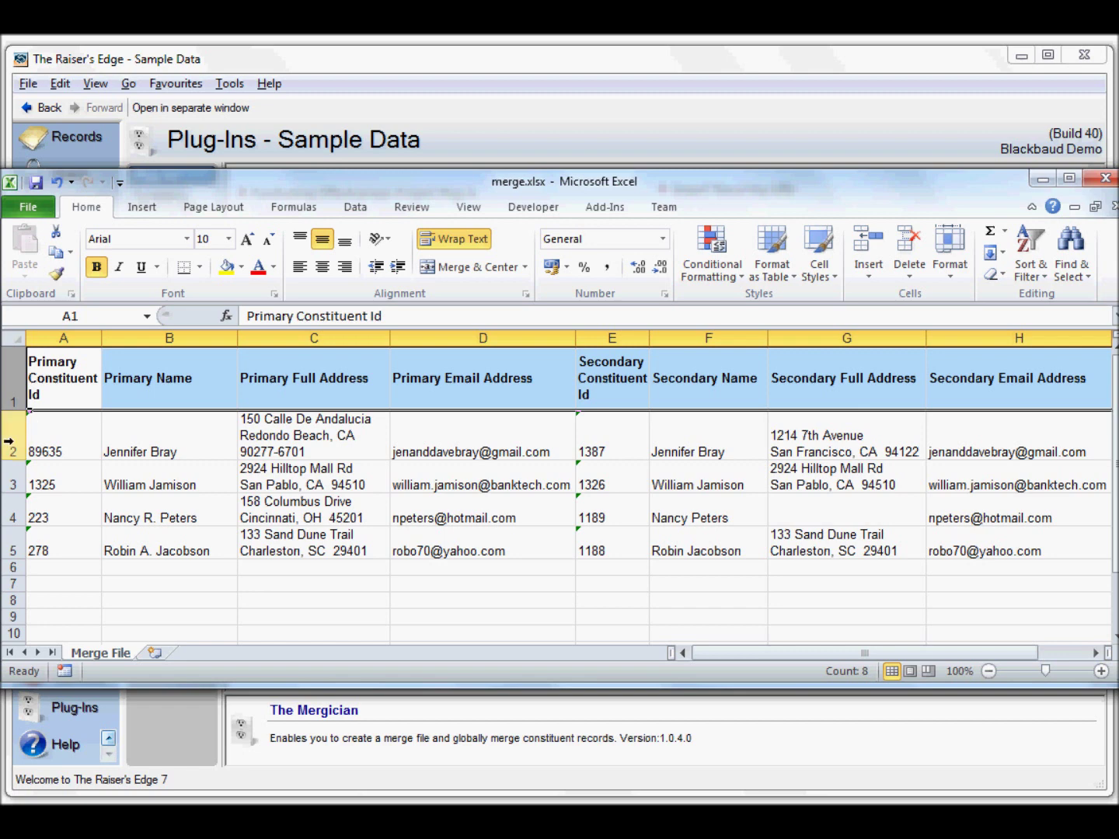
- Check the first duplicate pair in row 2 of merge.xlsx, then minimize Excel
click(11, 443)
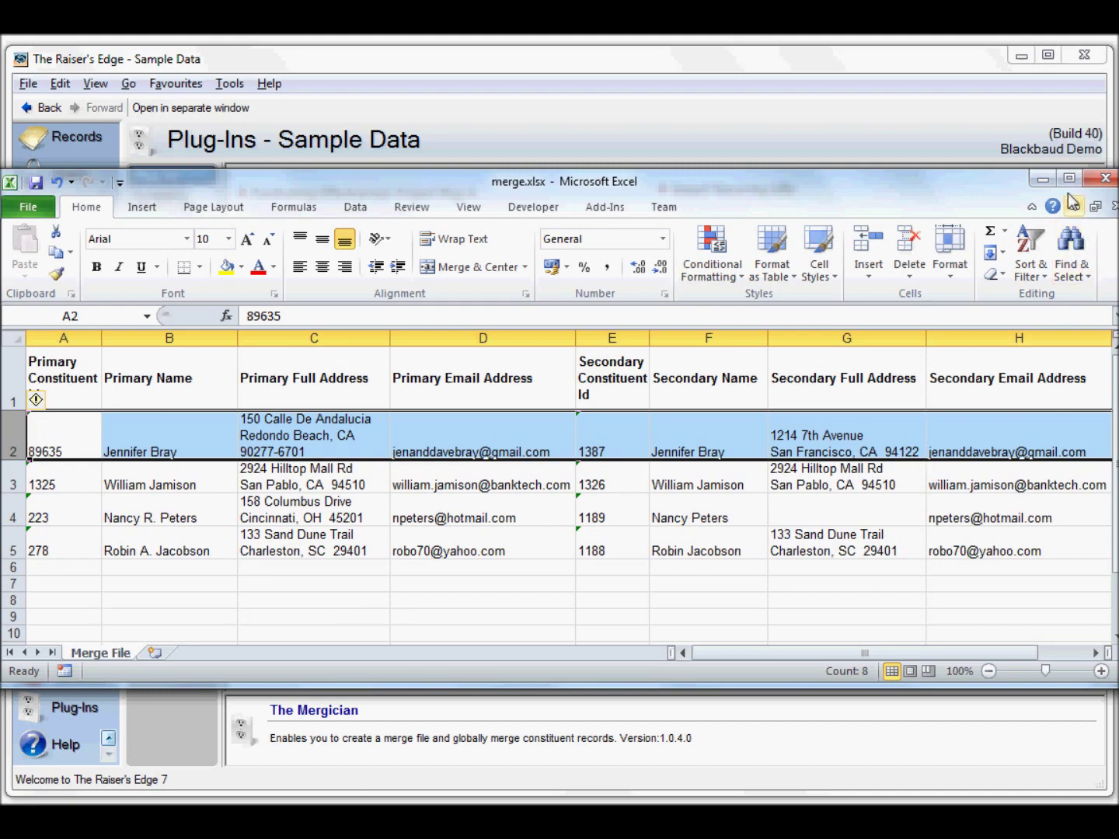
click(1041, 181)
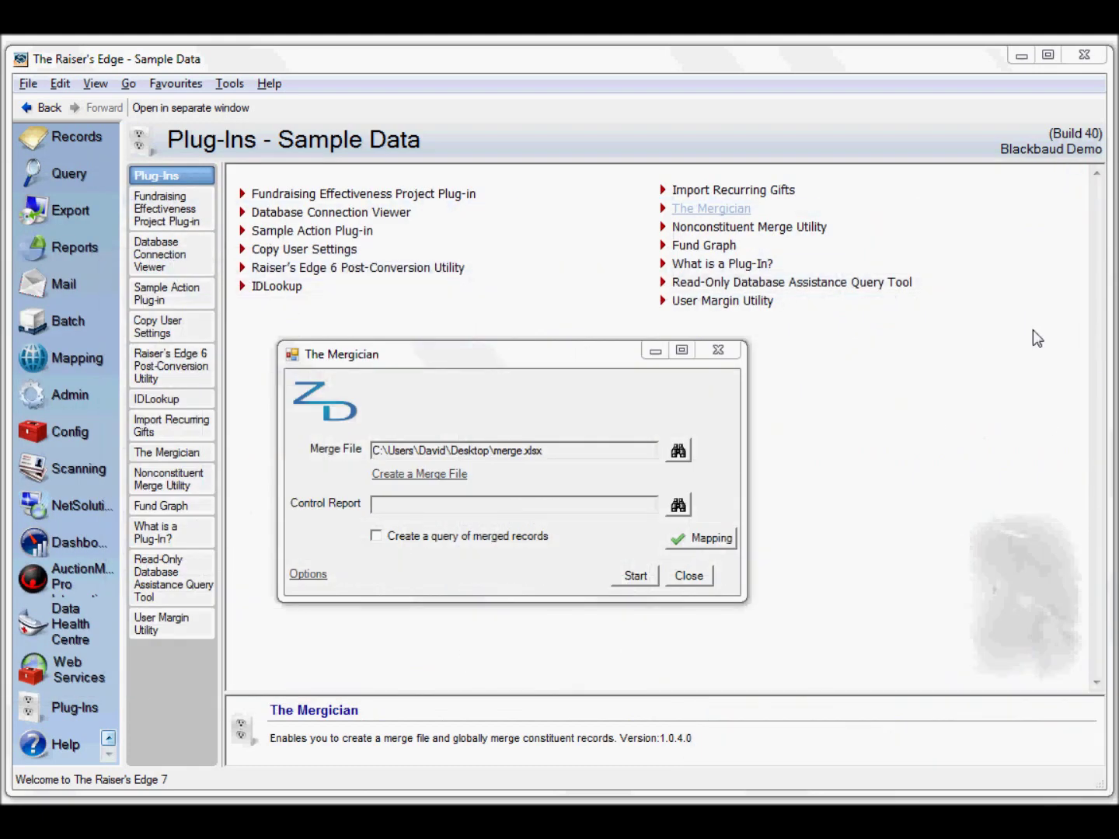
- Save the control report as control.xlsx on the Desktop
click(679, 507)
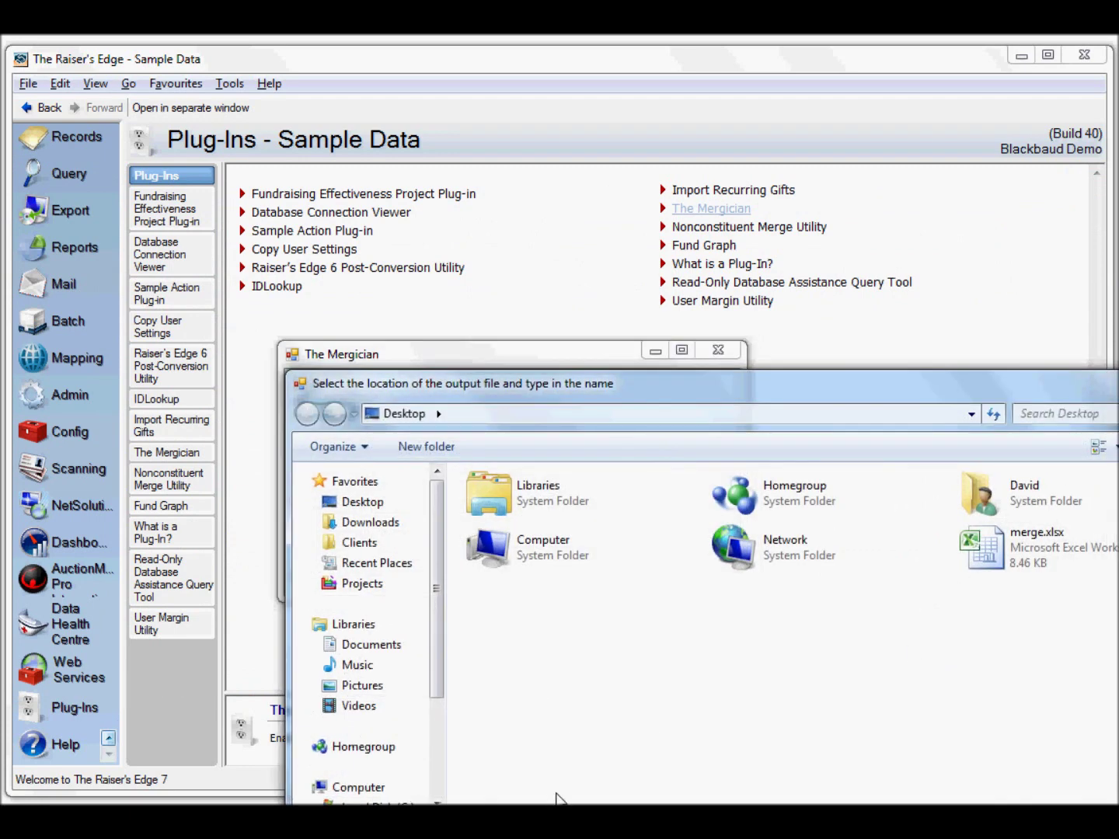
key(Return)
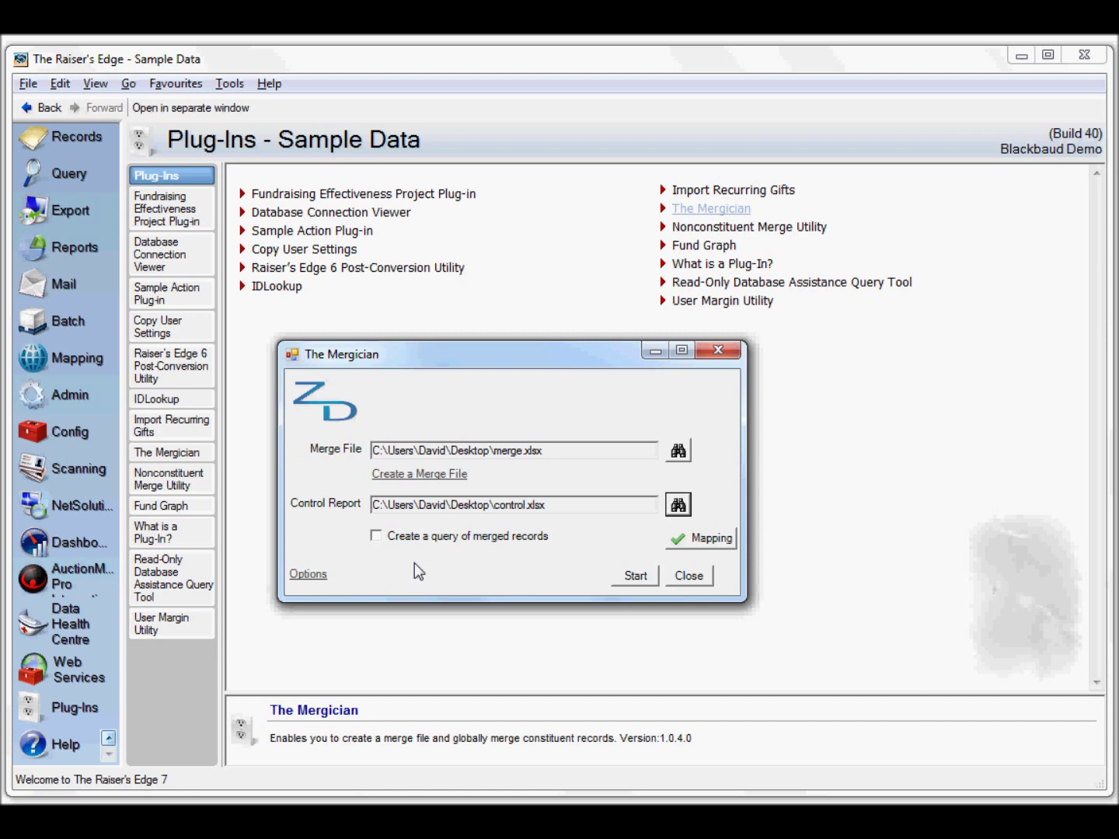
- In the merge options, tag records to delete with the To Delete attribute
click(309, 575)
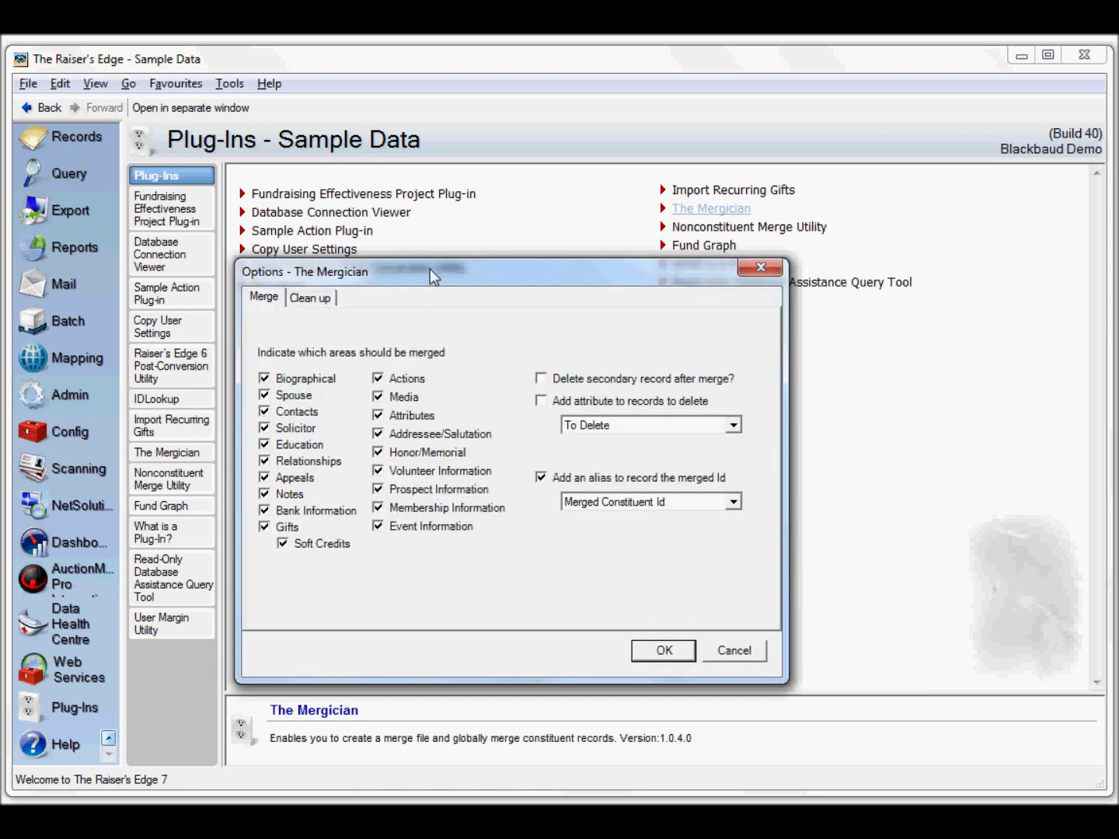
drag(440, 269, 477, 262)
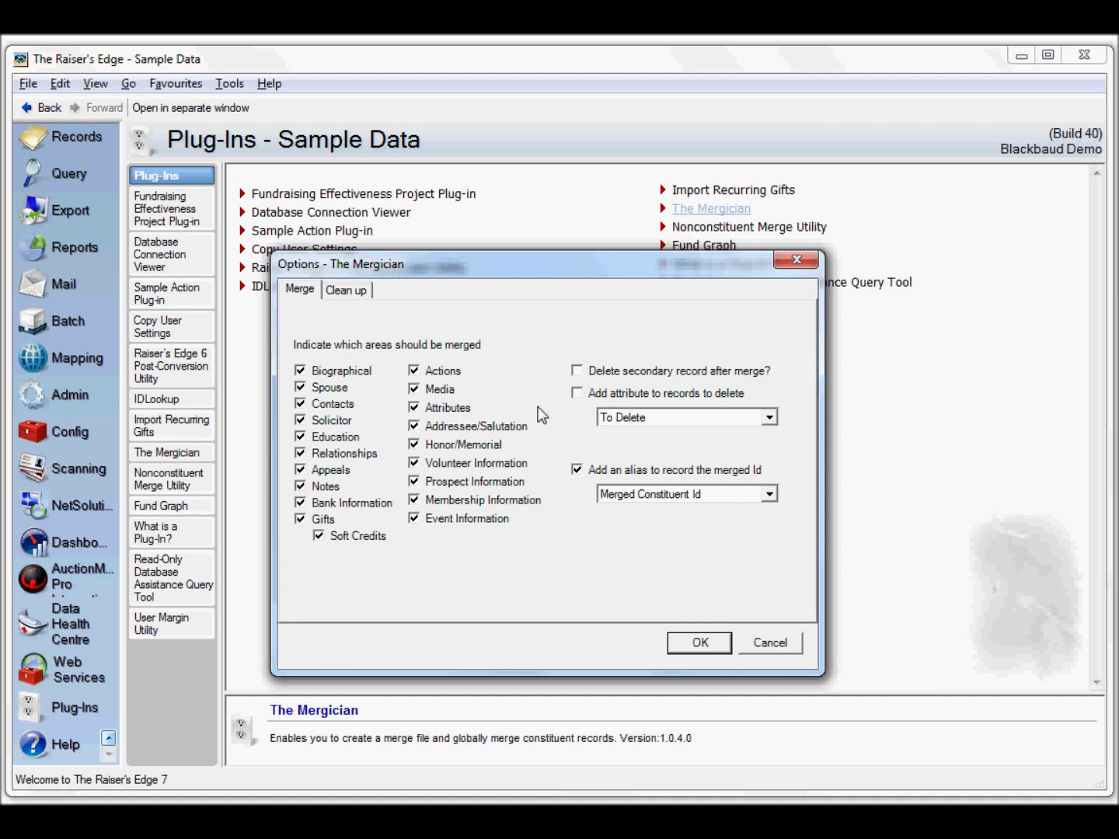
click(577, 393)
click(347, 288)
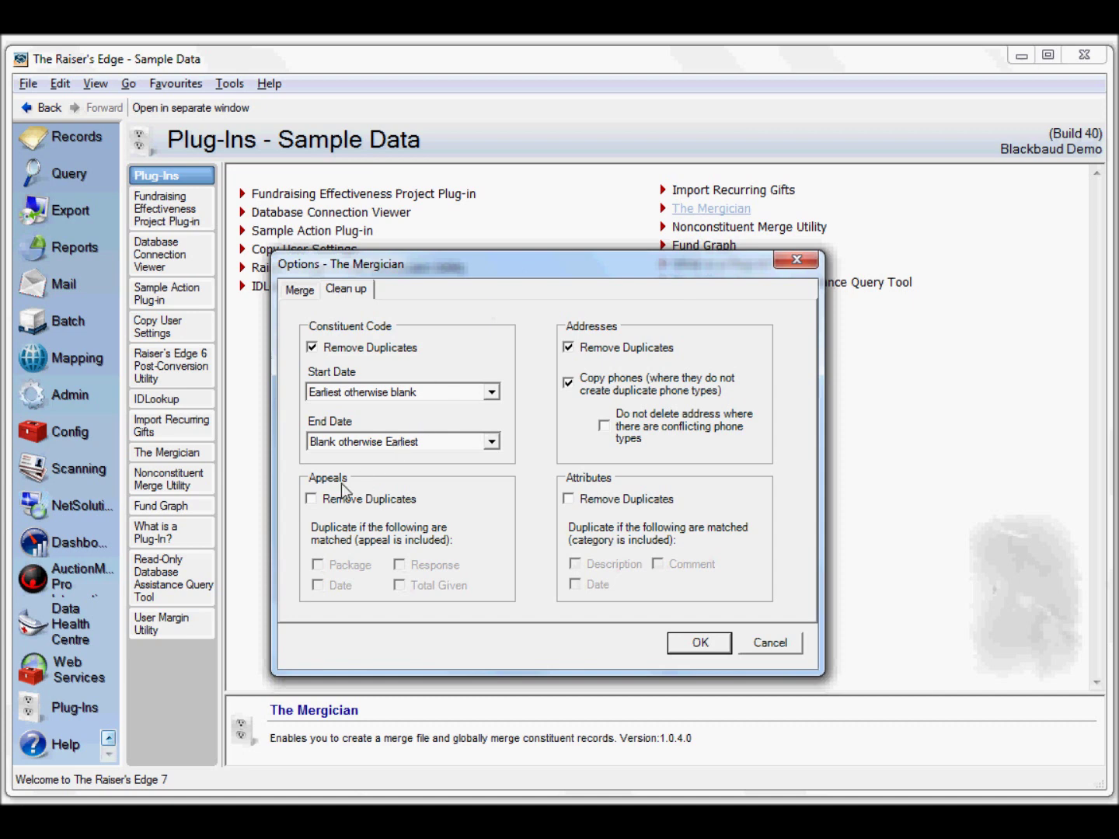
- Enable Remove Duplicates for Appeals in clean-up and accept the options
click(312, 498)
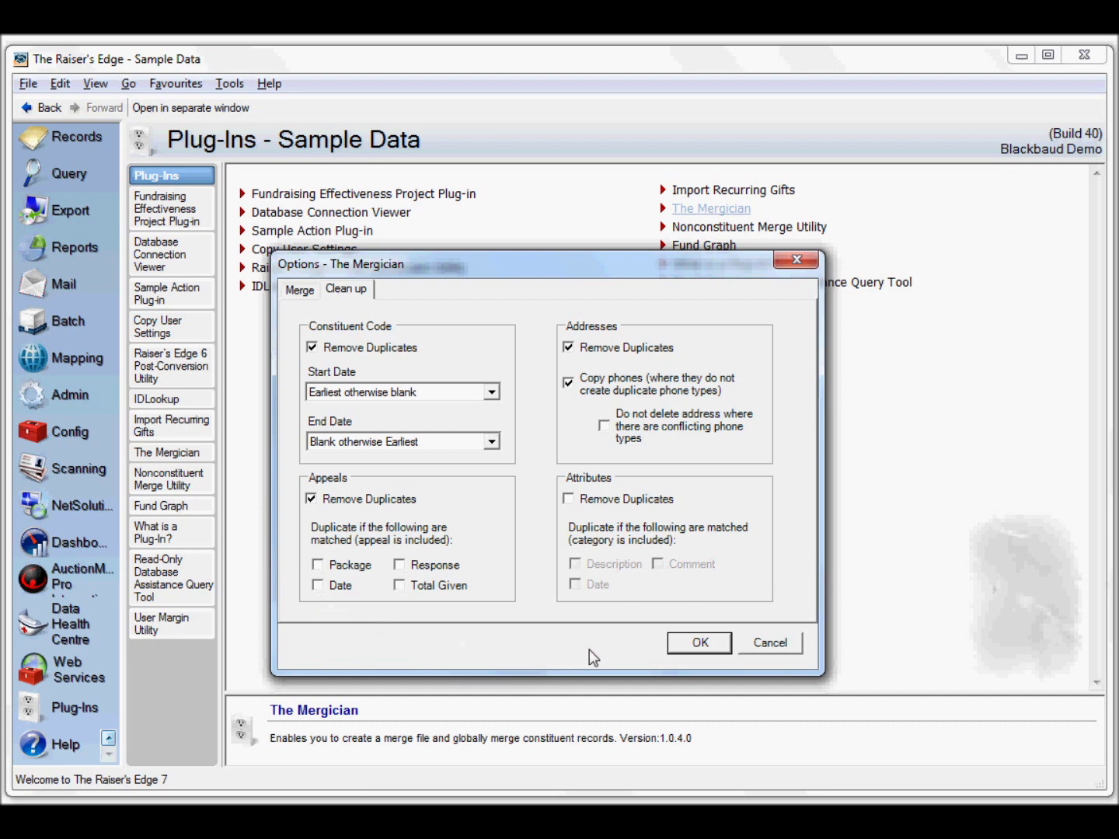
click(690, 643)
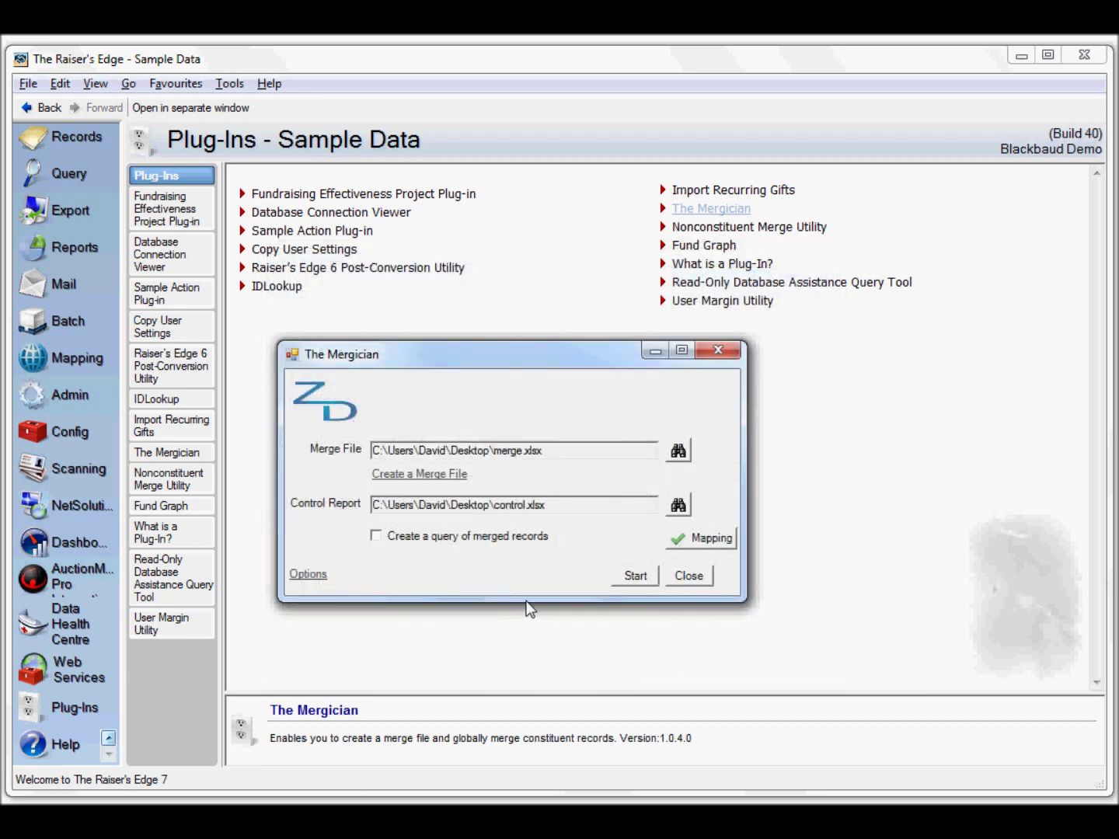
- Run the Mergician merge with merge.xlsx and control.xlsx, and close Mergician once it finishes
click(636, 577)
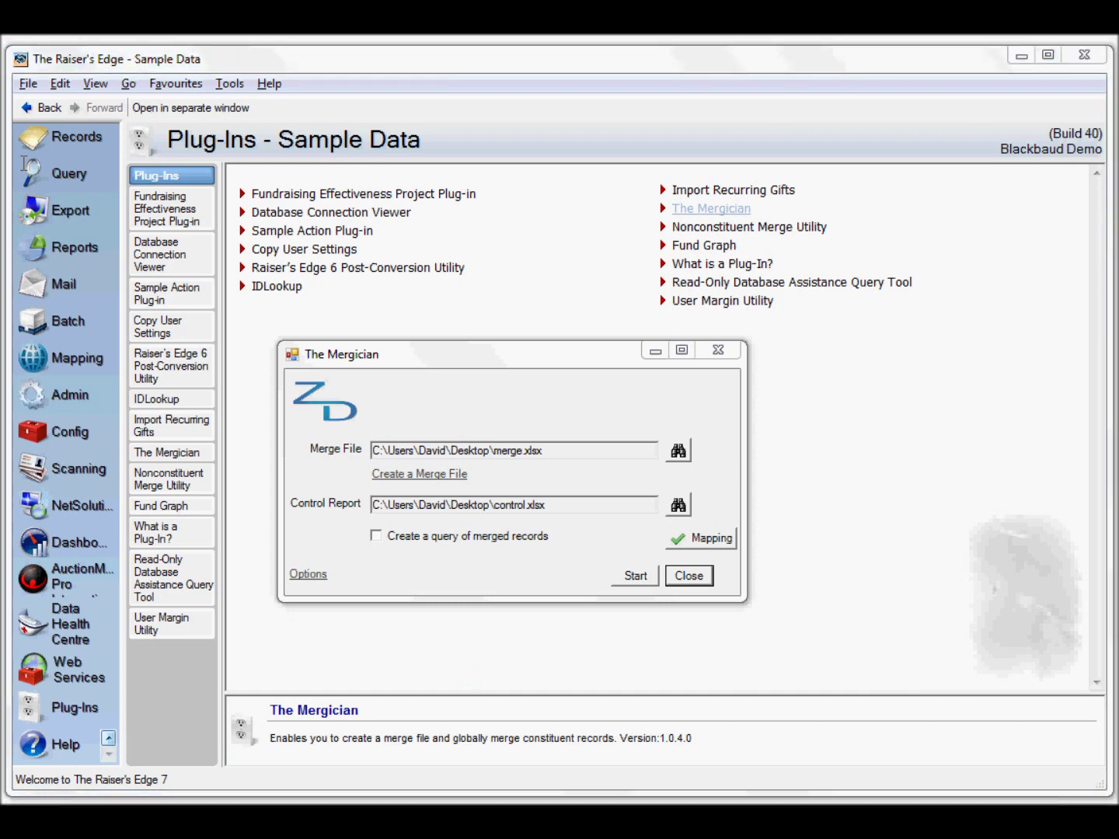
click(696, 573)
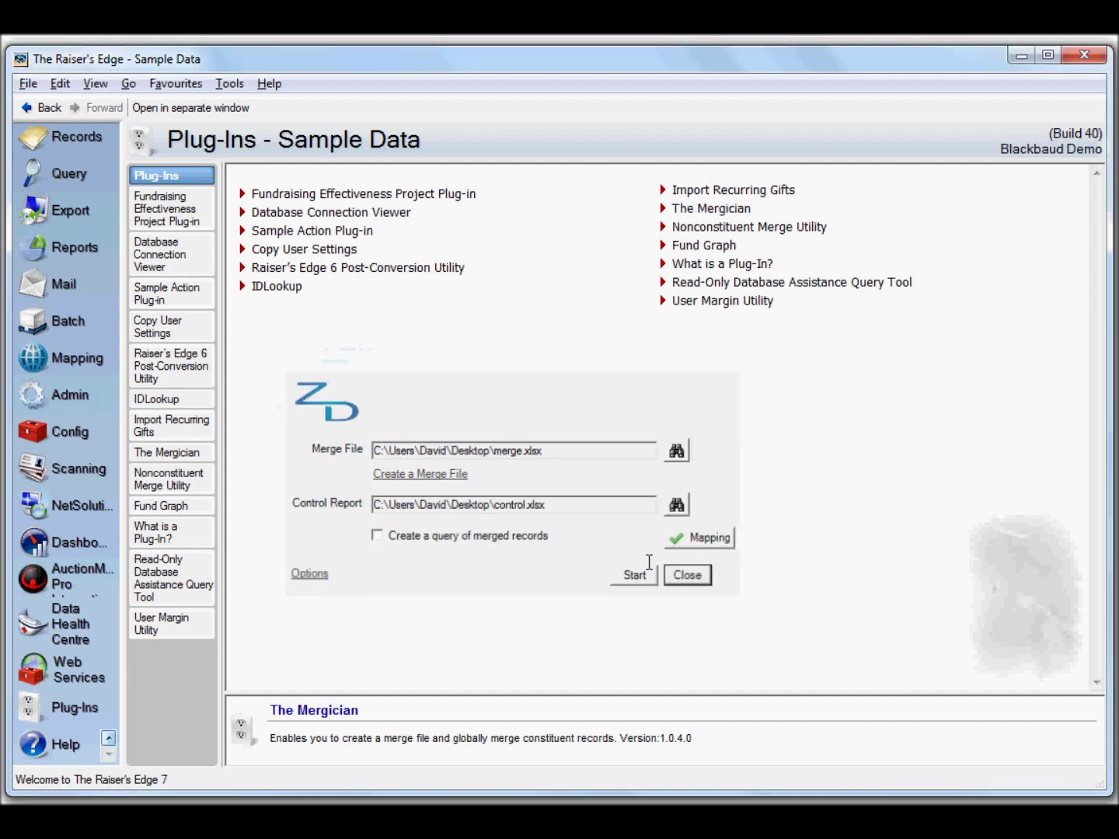
- Re-run The Brays query and widen the four-record results to show the Email 2 column
click(38, 166)
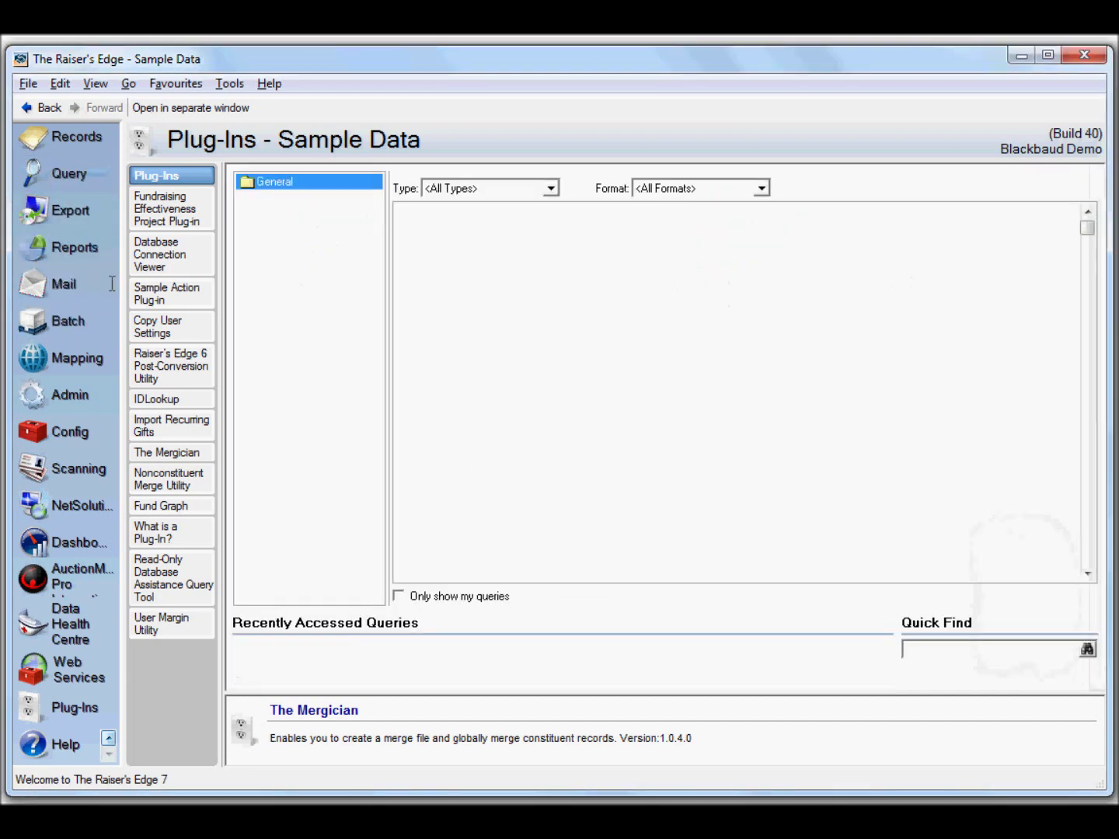
click(154, 721)
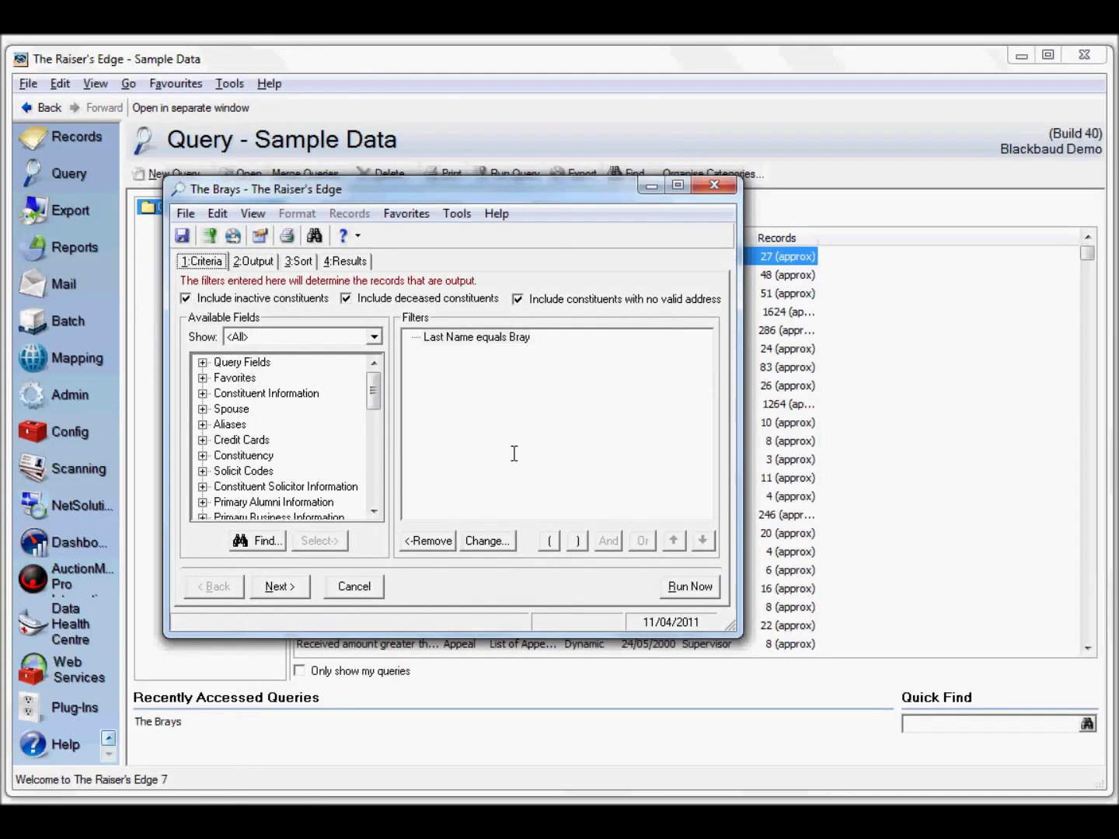
click(696, 588)
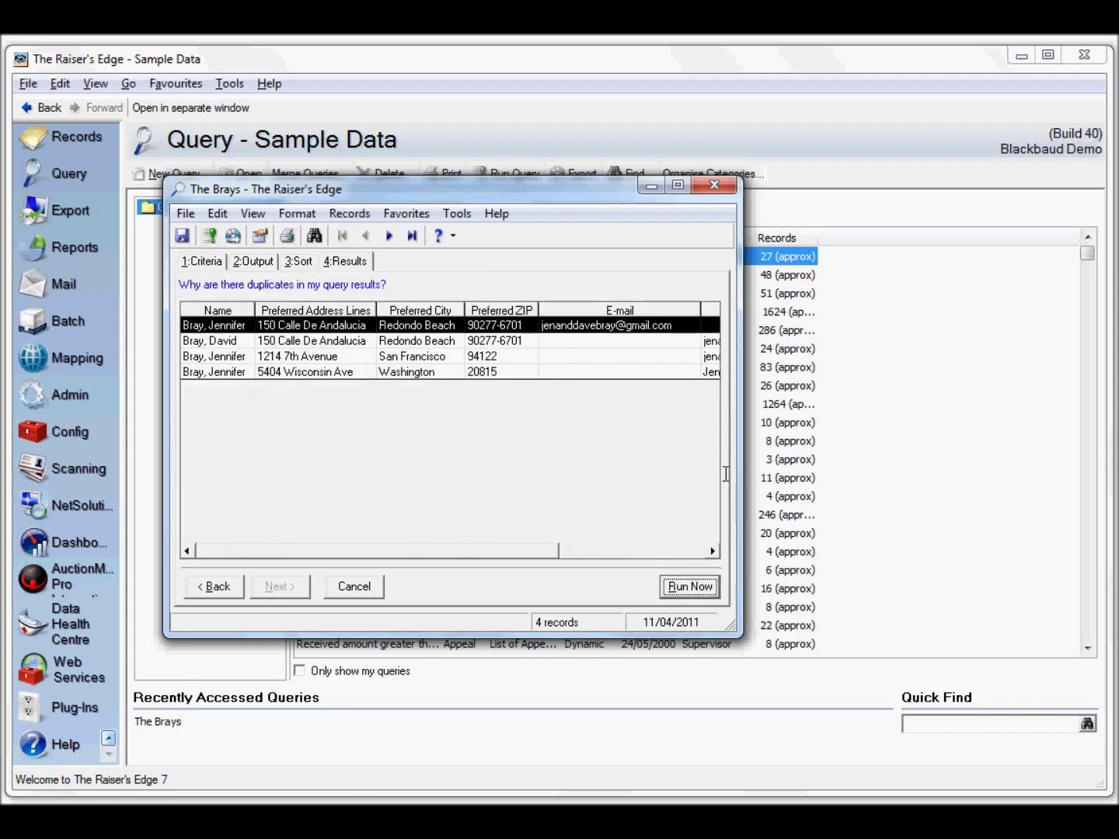
drag(740, 453, 1073, 436)
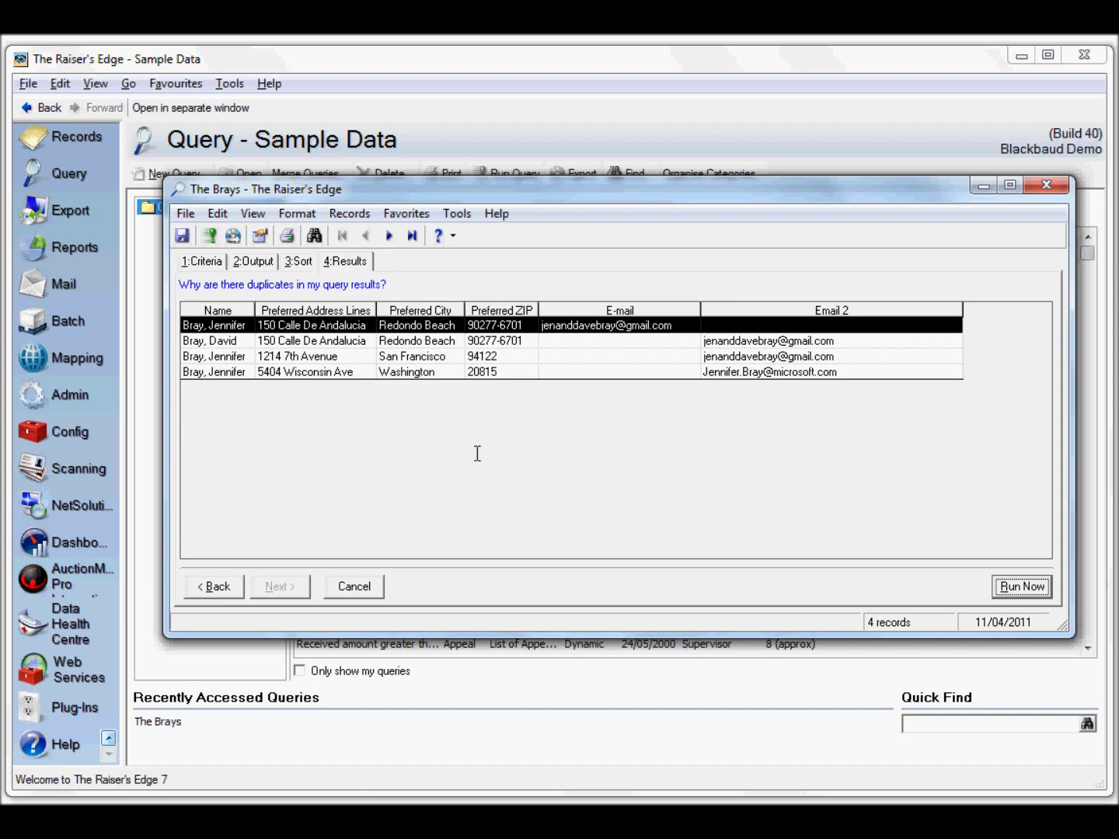
click(322, 328)
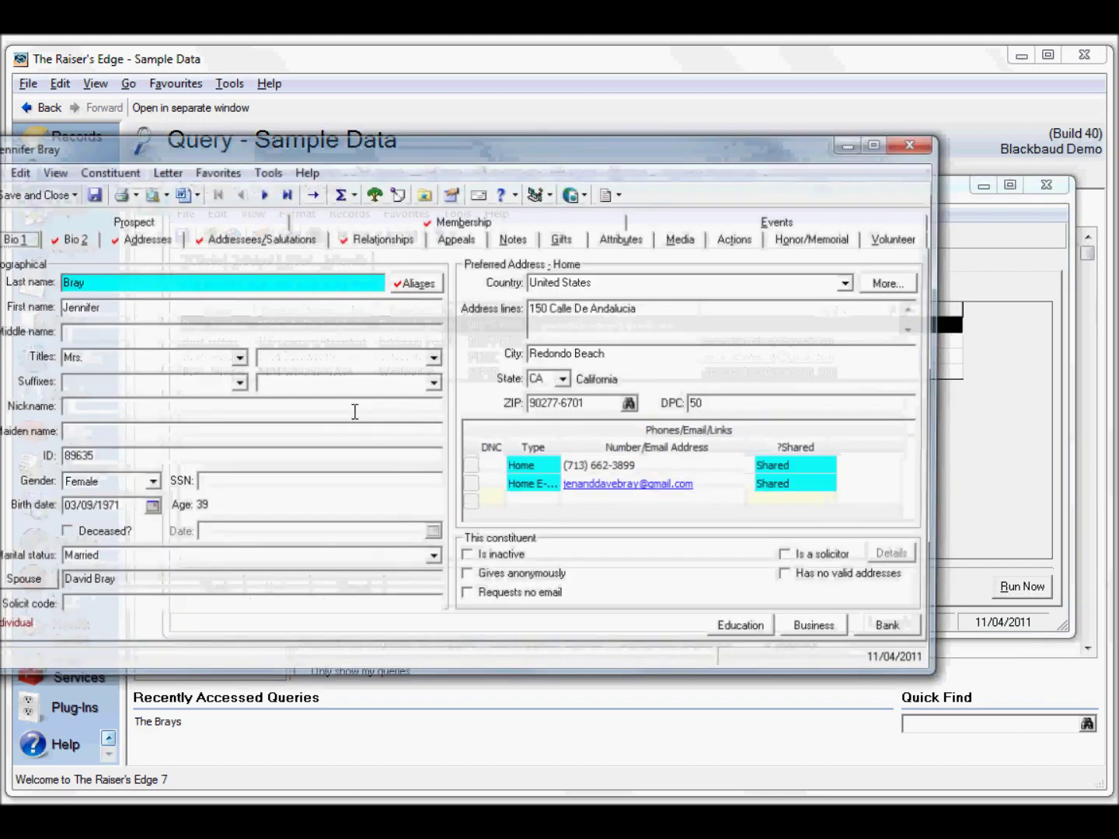
drag(777, 143, 854, 147)
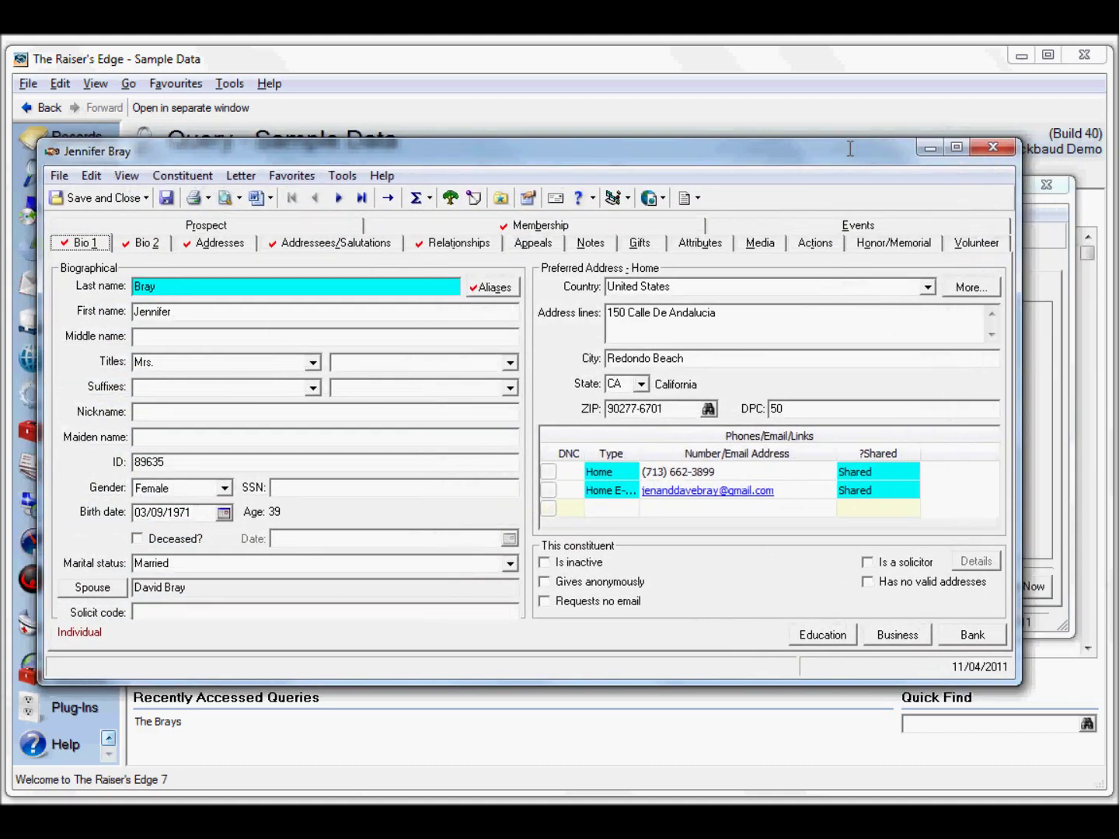
click(488, 287)
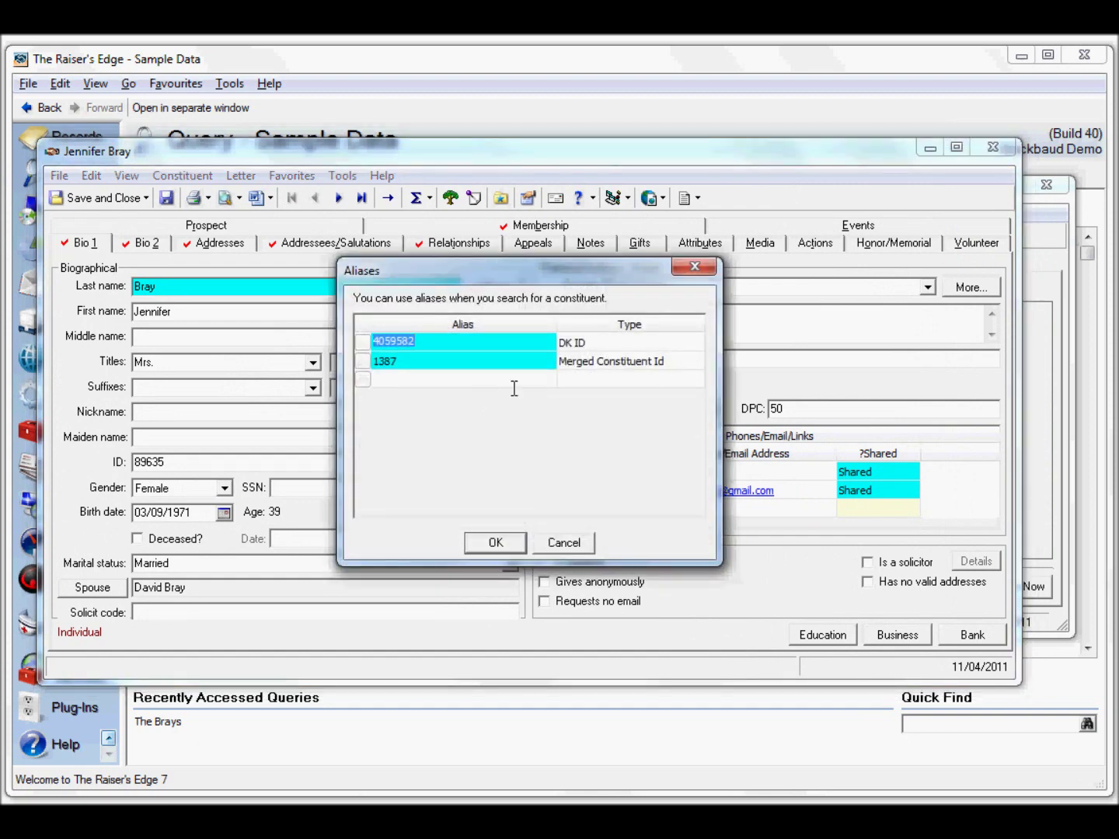
click(565, 542)
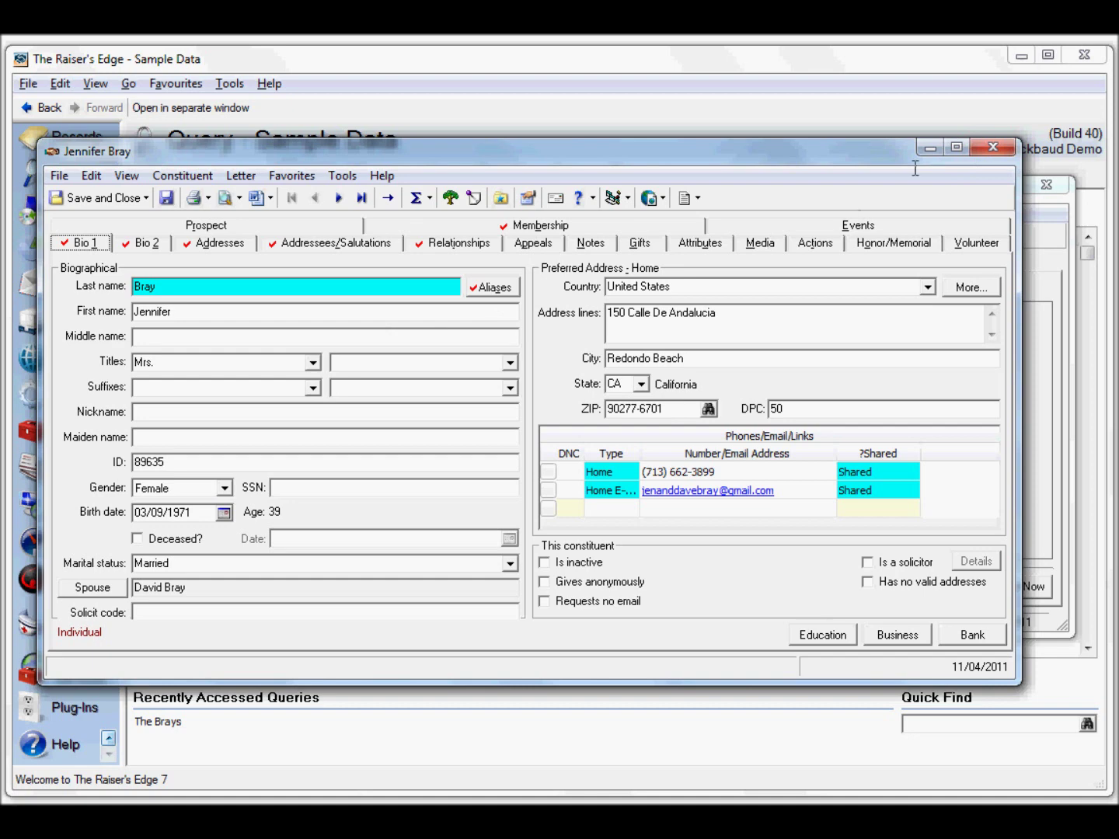
click(992, 147)
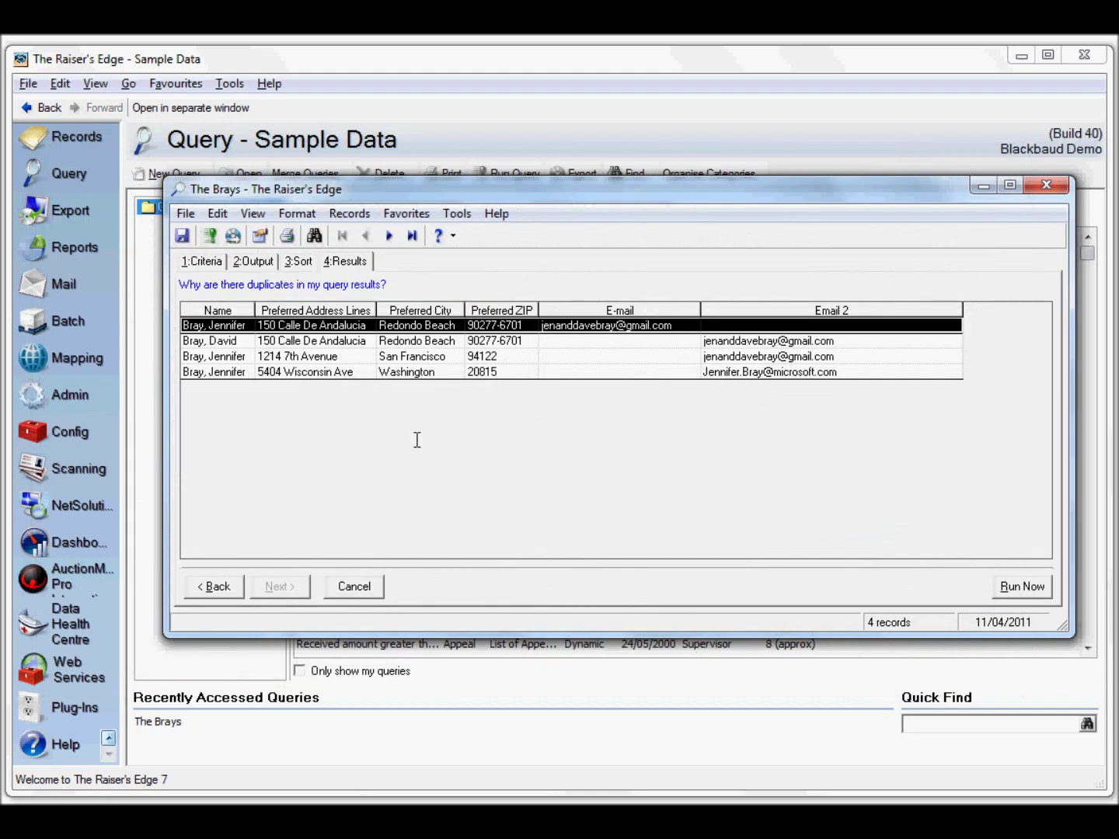
click(332, 357)
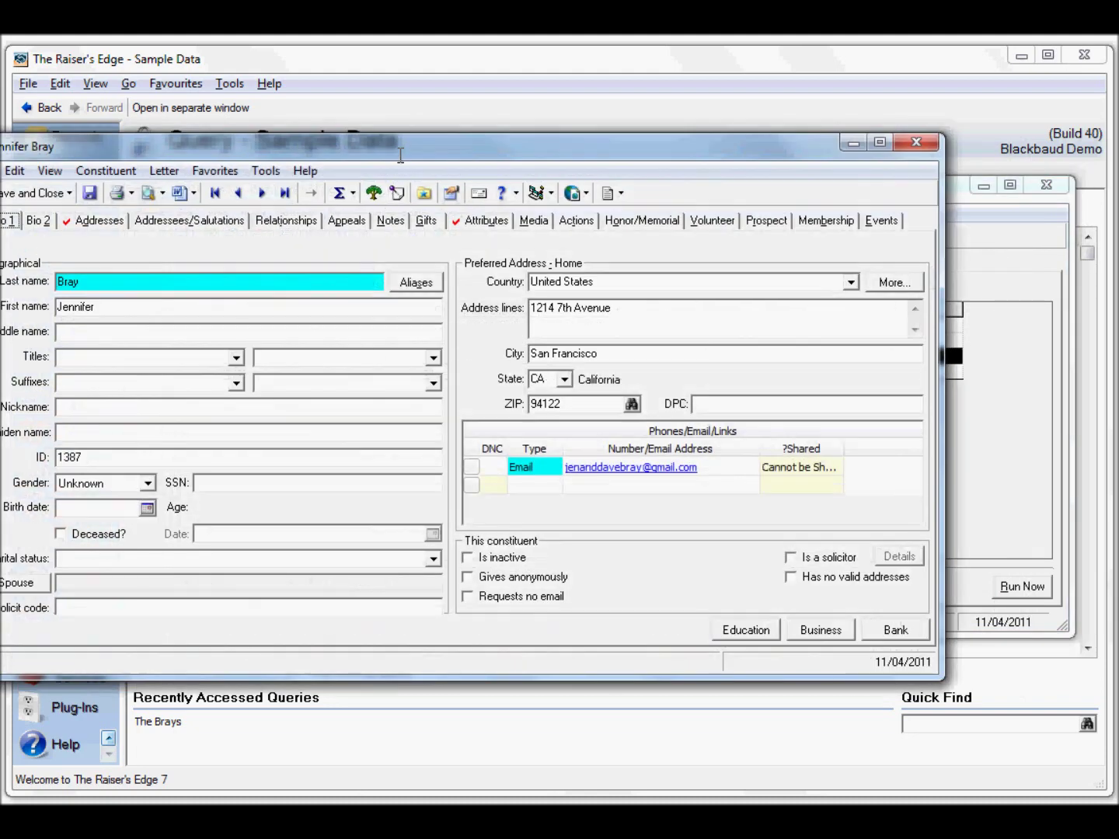
drag(400, 149, 527, 175)
click(583, 244)
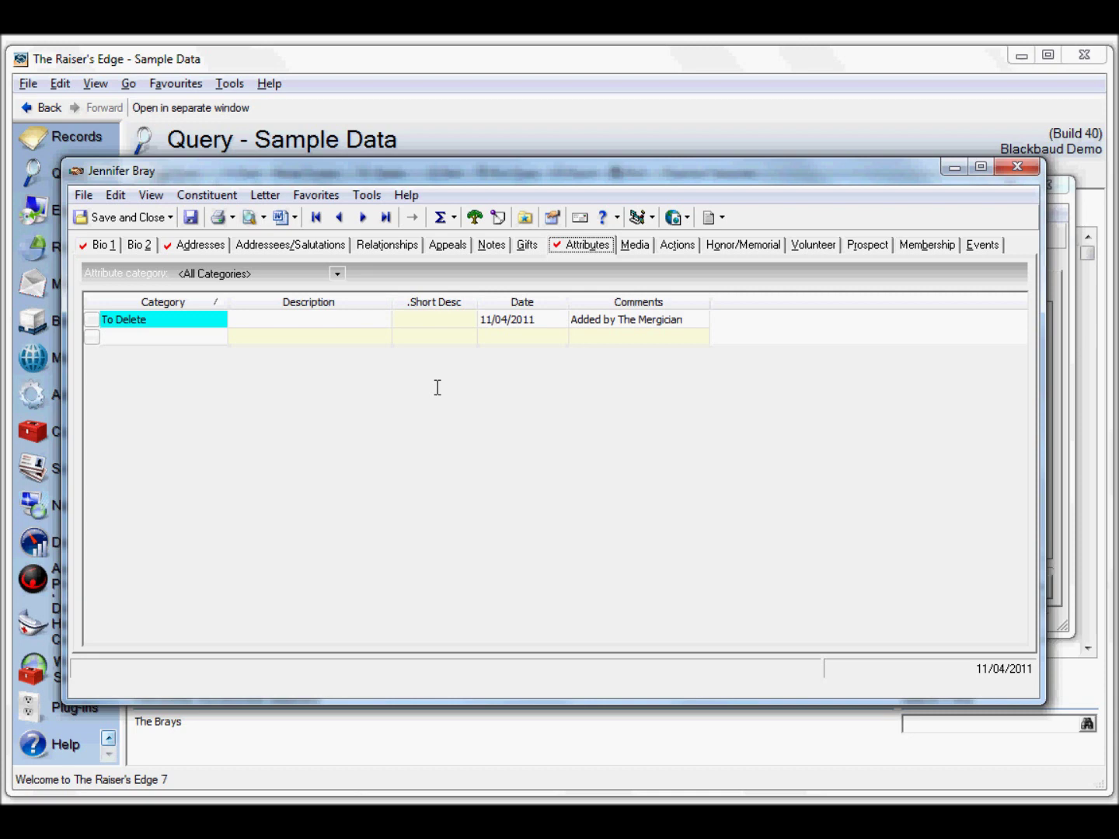
click(1017, 166)
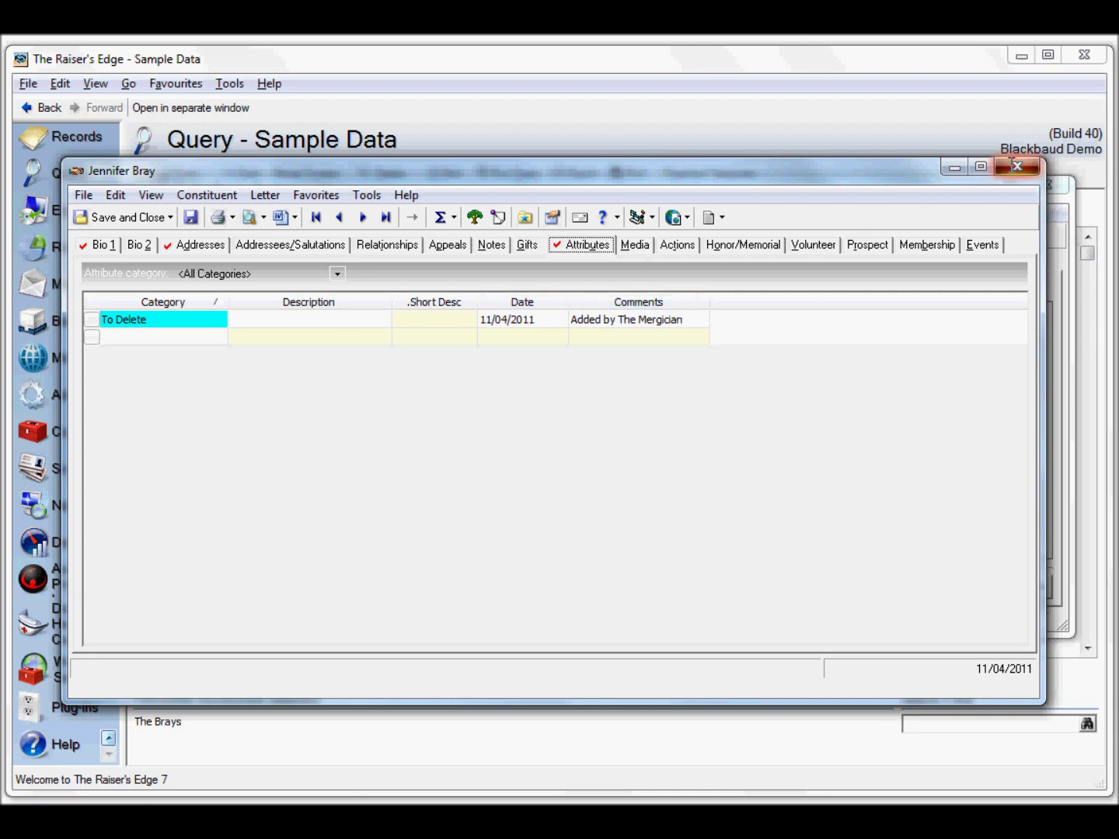